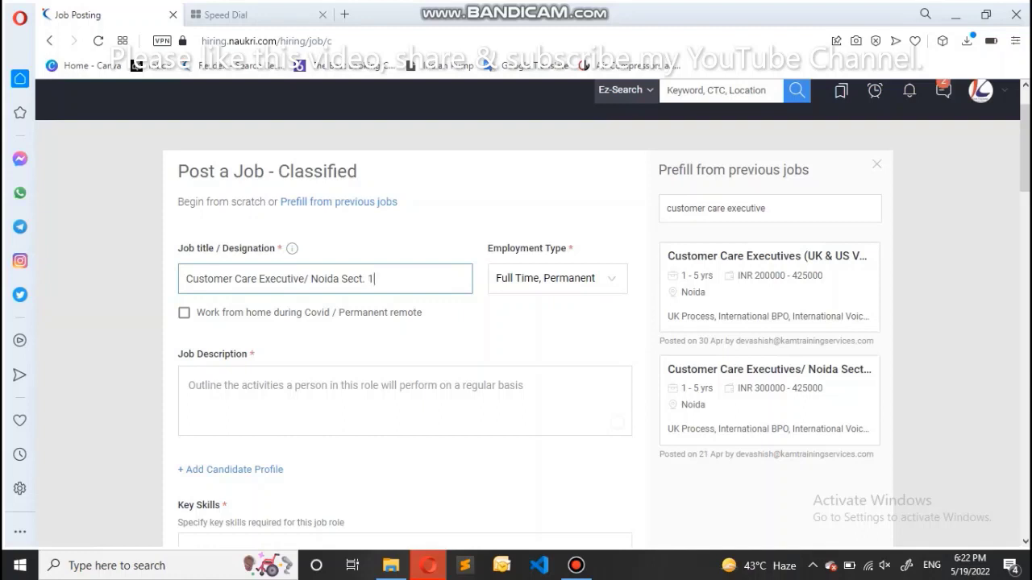
# Prefill the job form from the earlier UK & US Voice Process post
pyautogui.press('Tab')
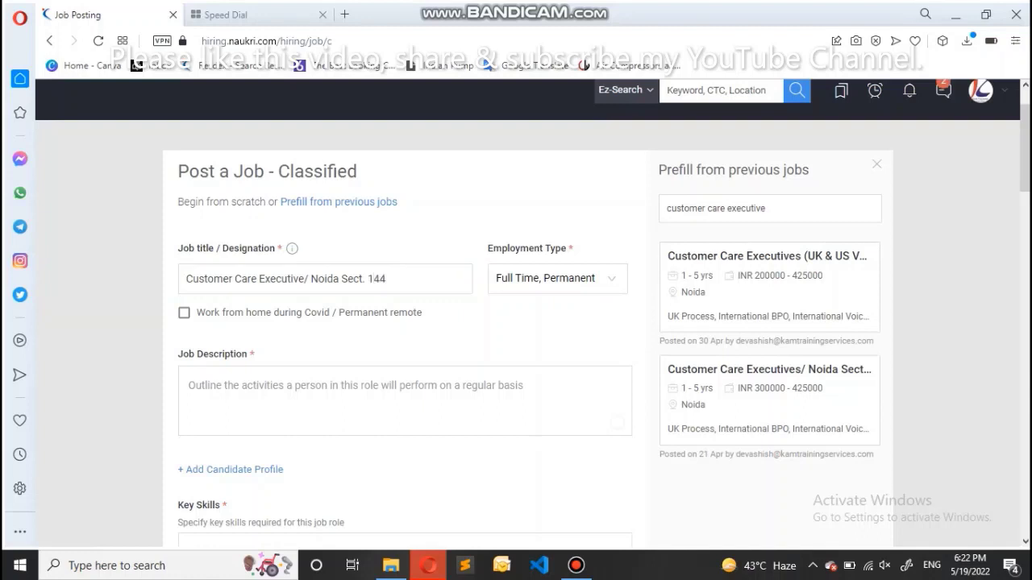
pyautogui.scroll(-1, 532, 313)
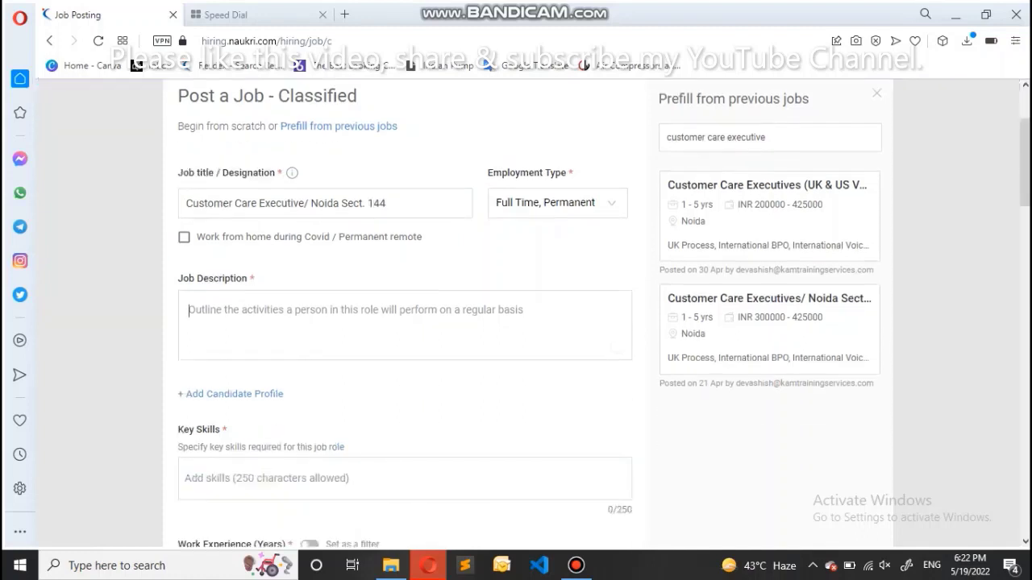
pyautogui.scroll(1, 532, 314)
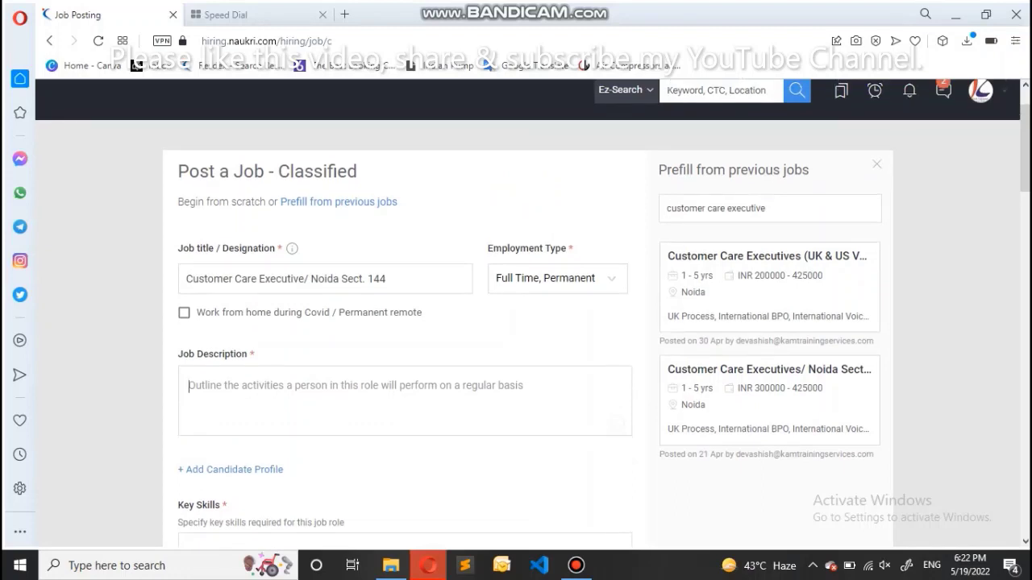
pyautogui.click(339, 202)
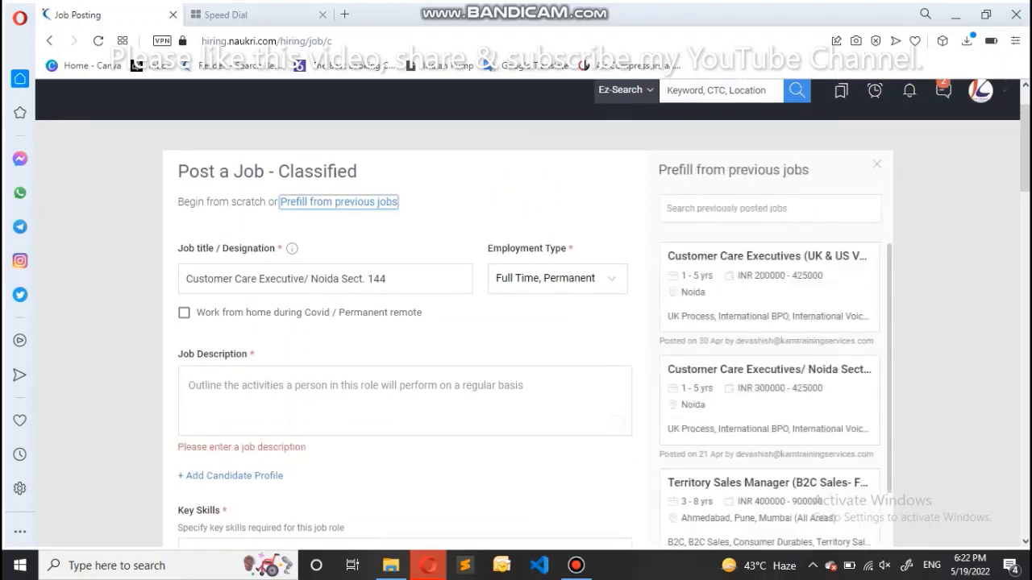
pyautogui.click(765, 255)
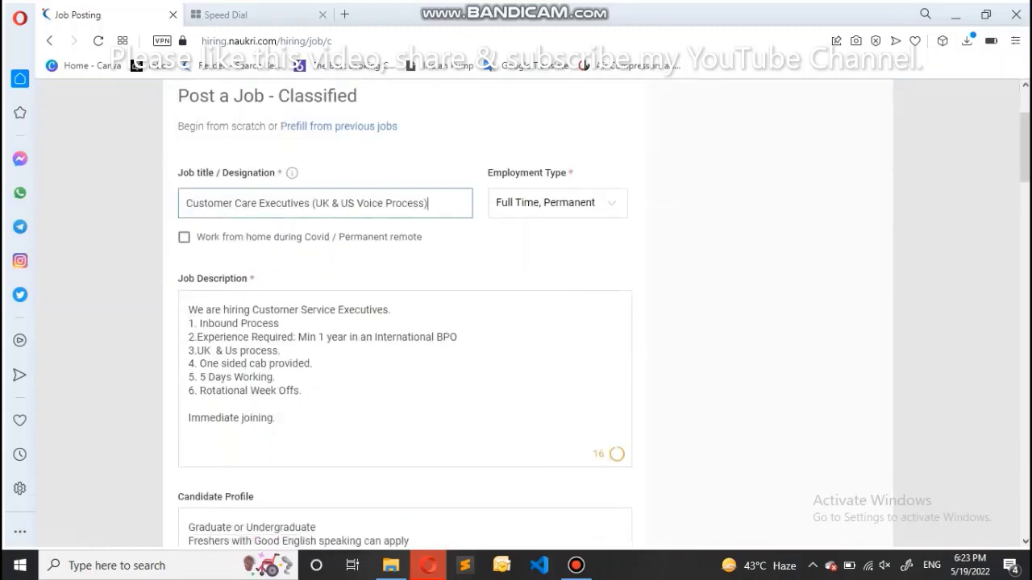
# Retitle the job 'Customer Care Executives/ Noida Sect. 144'
pyautogui.press('BackSpace')
pyautogui.press('BackSpace')
pyautogui.press('BackSpace')
pyautogui.press('BackSpace')
pyautogui.press('BackSpace')
pyautogui.press('BackSpace')
pyautogui.press('BackSpace')
pyautogui.press('BackSpace')
pyautogui.press('BackSpace')
pyautogui.press('BackSpace')
pyautogui.press('BackSpace')
pyautogui.press('BackSpace')
pyautogui.press('BackSpace')
pyautogui.press('BackSpace')
pyautogui.press('BackSpace')
pyautogui.press('BackSpace')
pyautogui.press('BackSpace')
pyautogui.press('BackSpace')
pyautogui.press('BackSpace')
pyautogui.press('BackSpace')
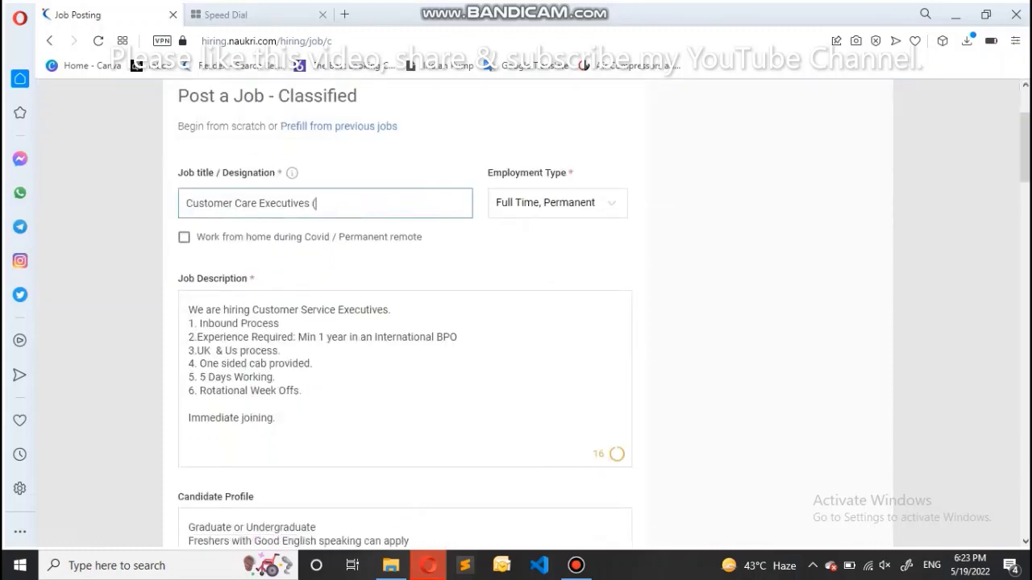
pyautogui.write('/ Noida Sect. 144')
pyautogui.press('Tab')
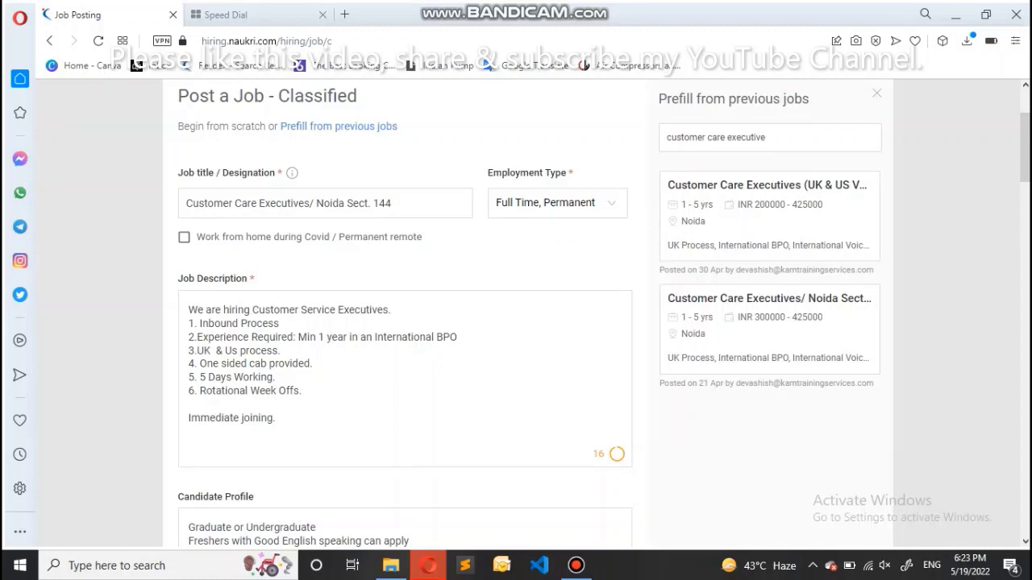
pyautogui.scroll(-2, 403, 323)
pyautogui.click(283, 199)
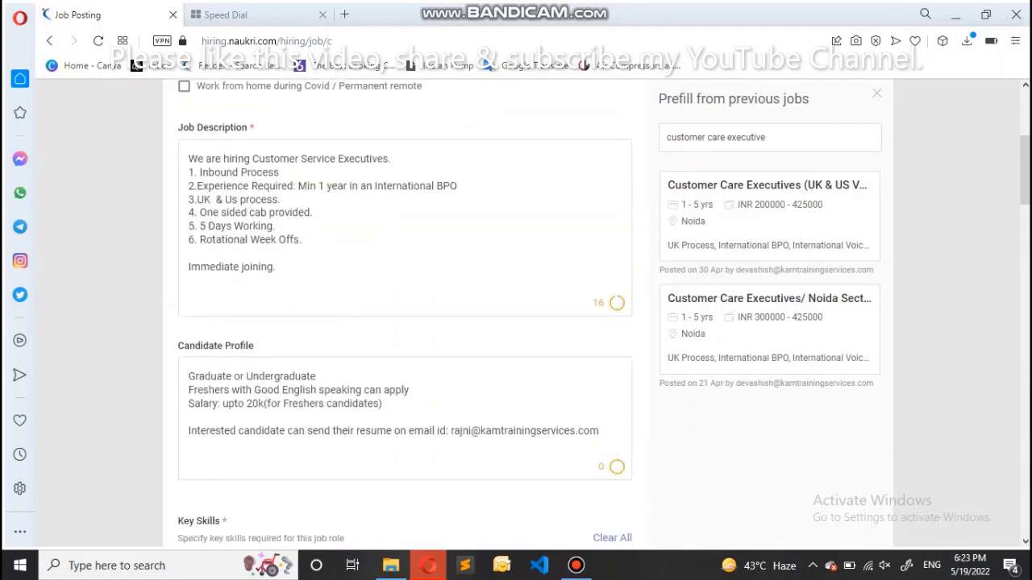
pyautogui.click(276, 267)
pyautogui.scroll(-2, 403, 322)
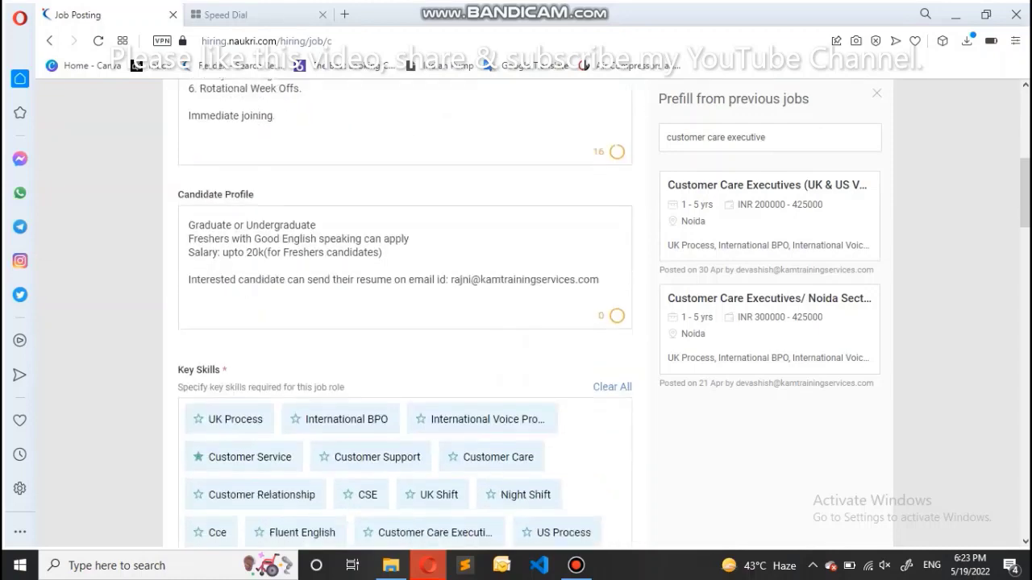
pyautogui.scroll(2, 403, 322)
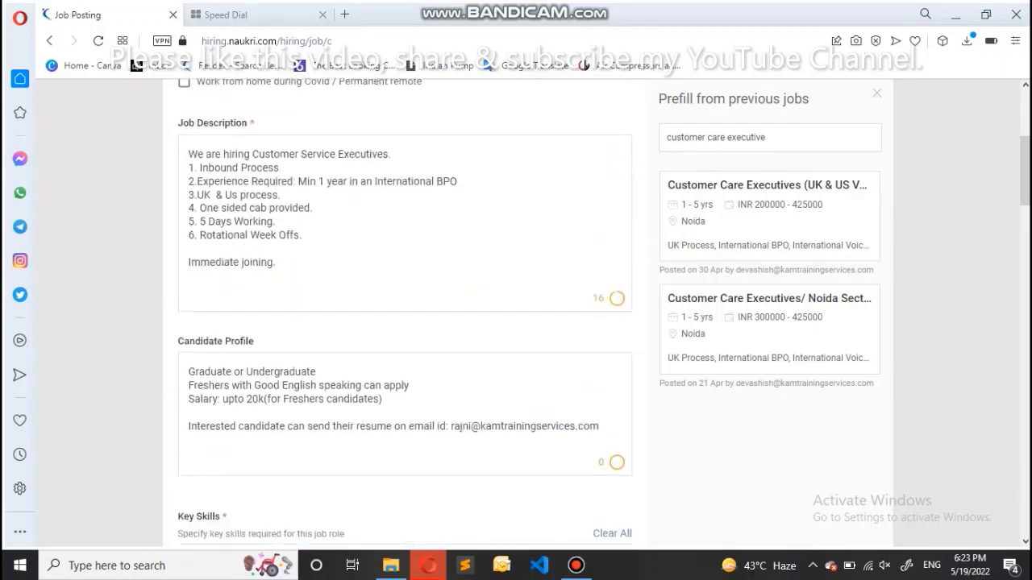
pyautogui.scroll(-3, 403, 323)
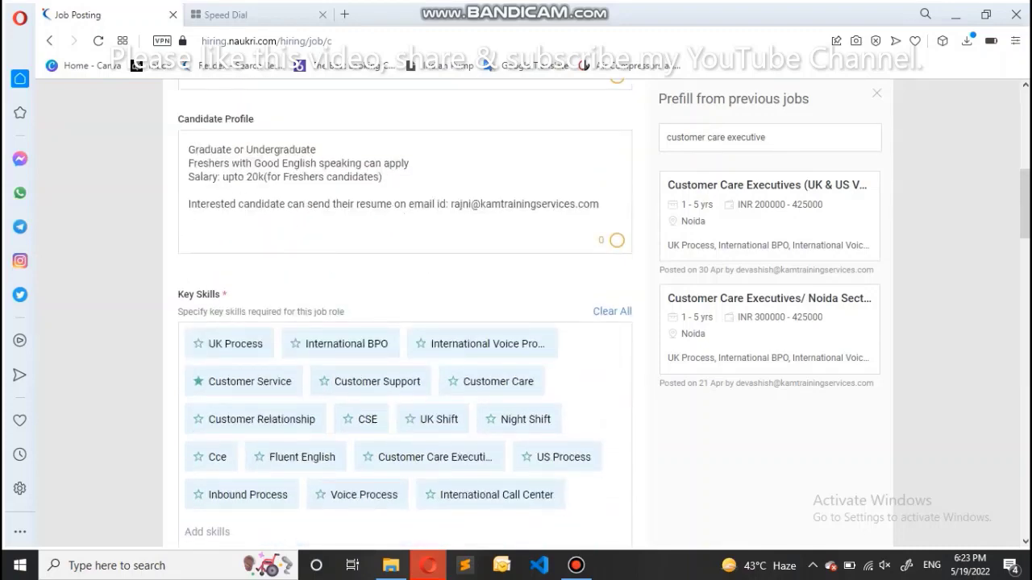
pyautogui.scroll(-3, 403, 322)
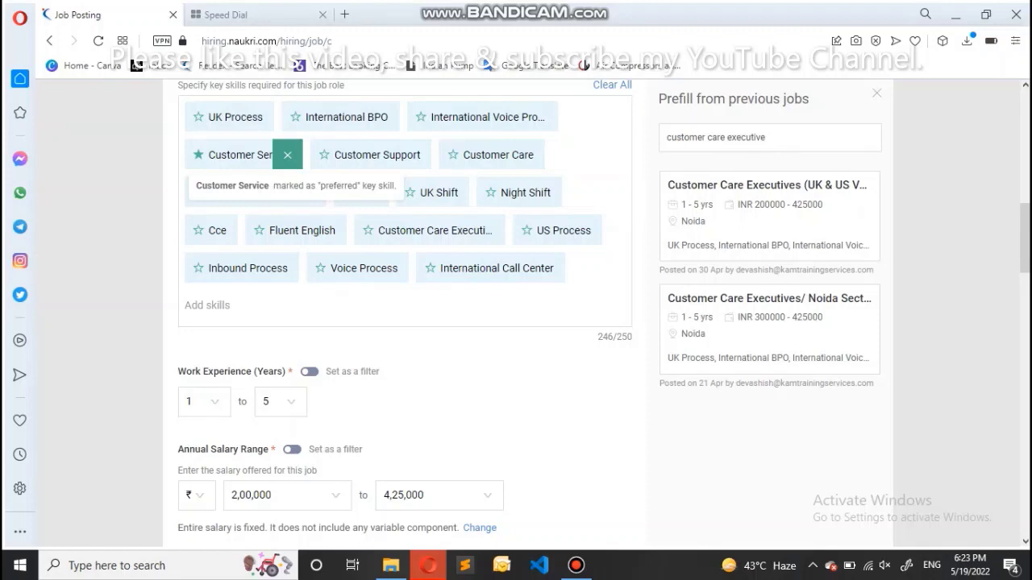
# Toggle 'Set as a filter' for Work Experience and Annual Salary Range on, then back off
pyautogui.scroll(-3, 403, 314)
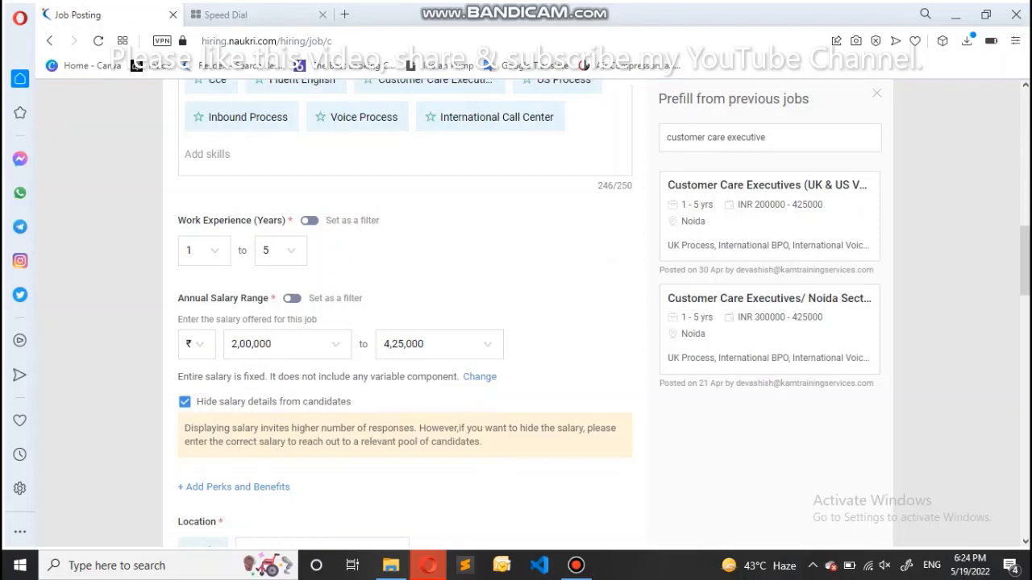
pyautogui.click(310, 220)
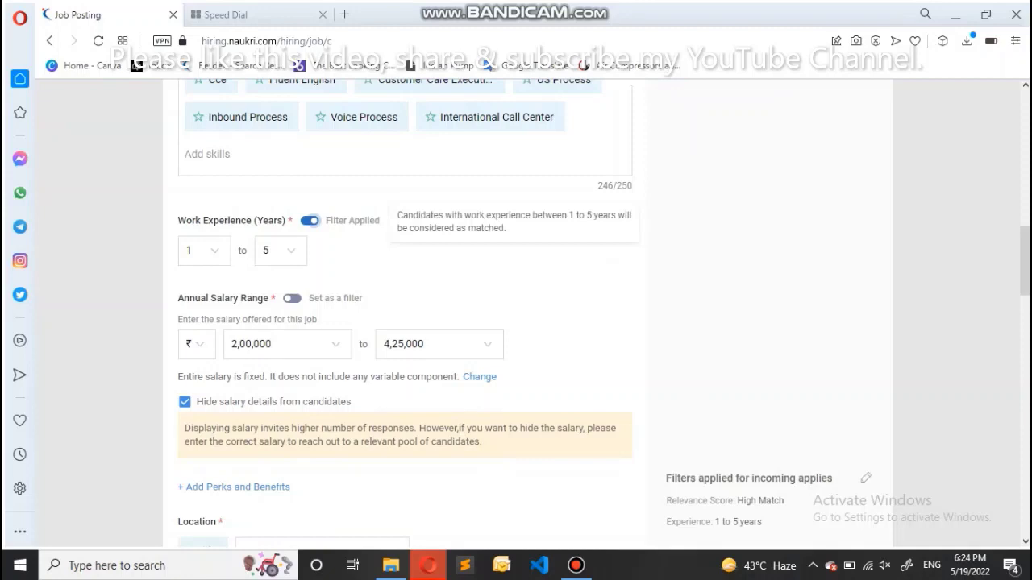
pyautogui.click(309, 220)
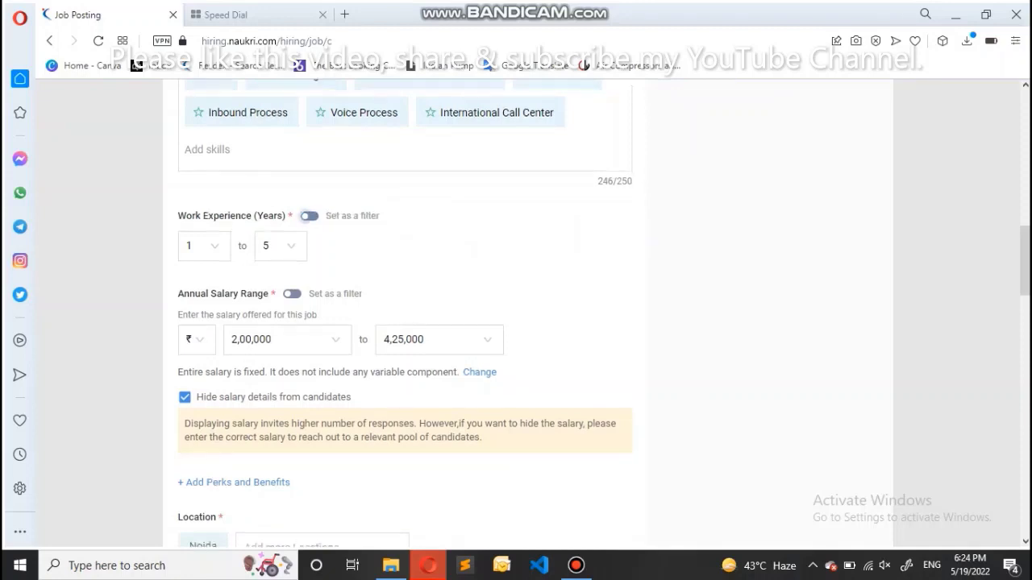
pyautogui.scroll(-2, 524, 314)
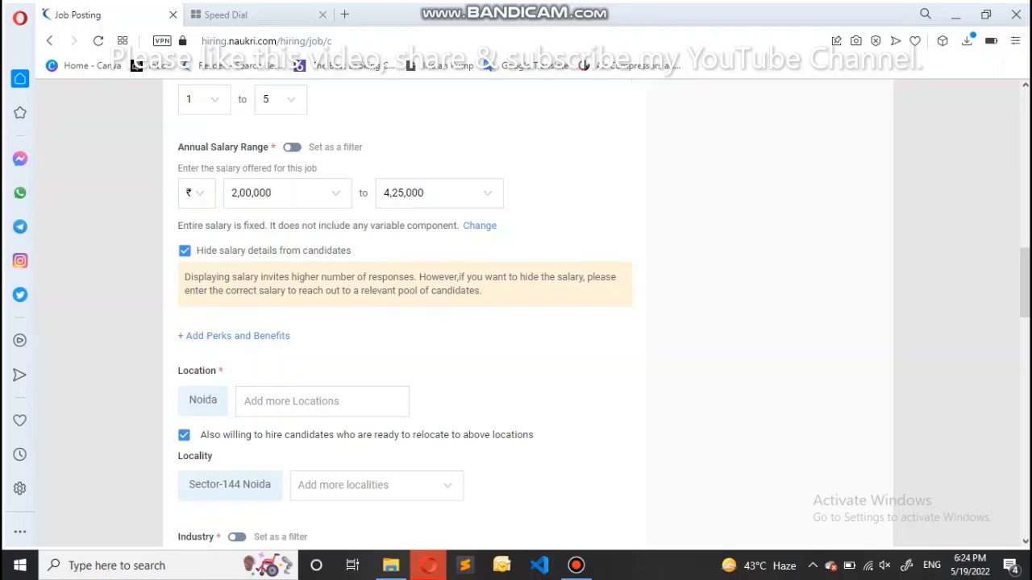
pyautogui.click(291, 147)
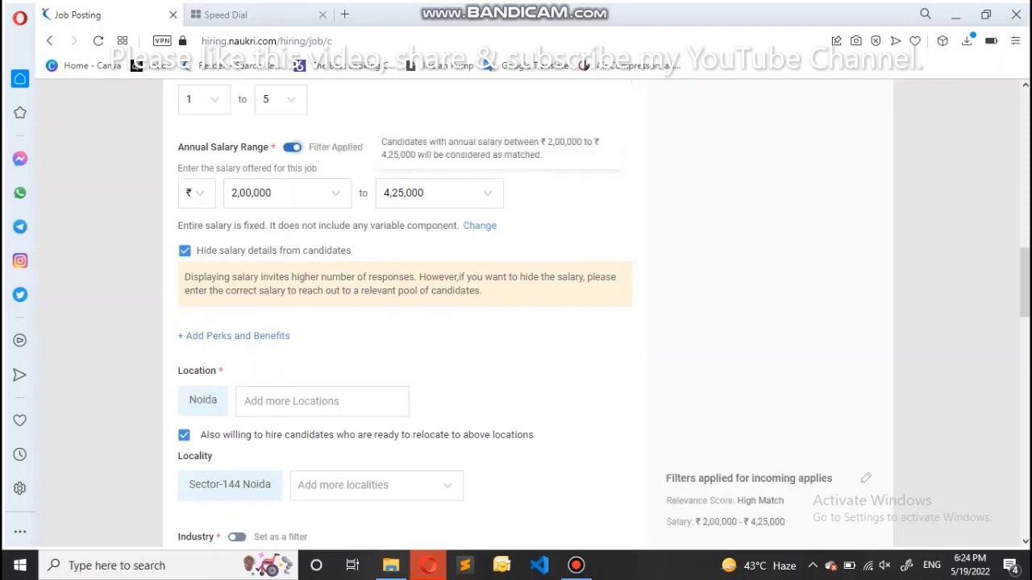
pyautogui.click(291, 146)
pyautogui.scroll(-1, 403, 314)
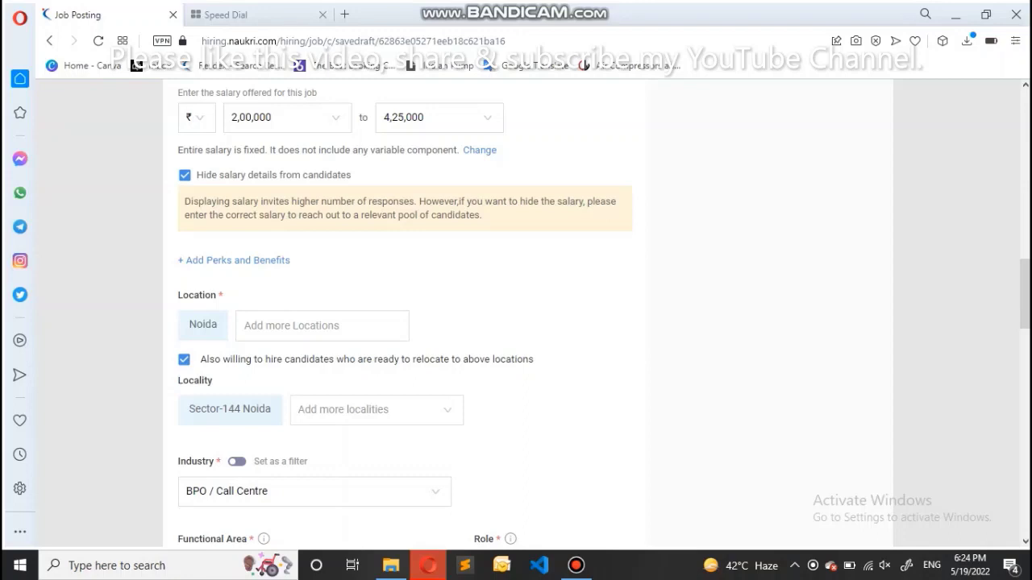
# Keep BPO / Call Centre as the job's industry
pyautogui.scroll(-2, 516, 314)
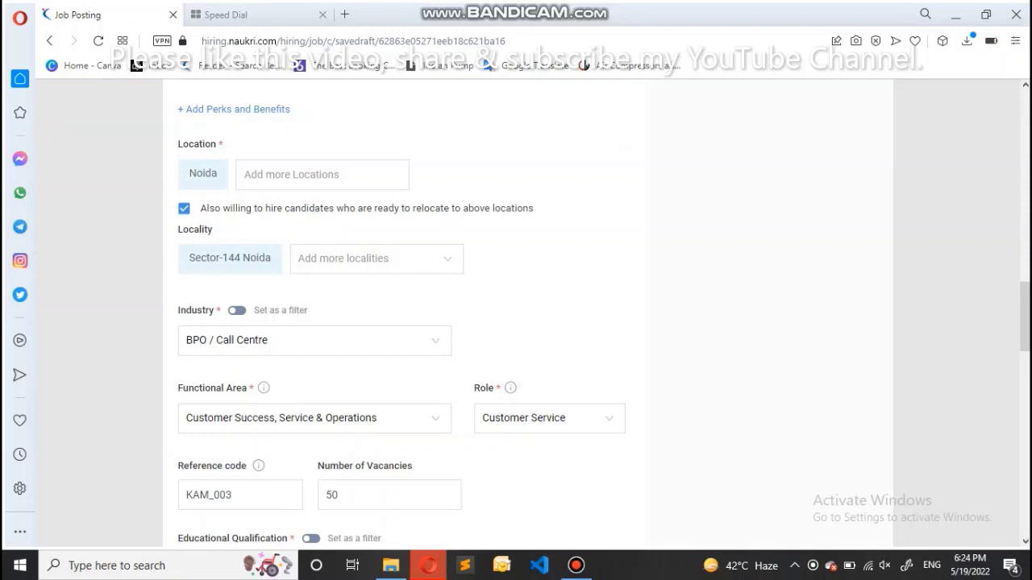
pyautogui.moveTo(267, 259)
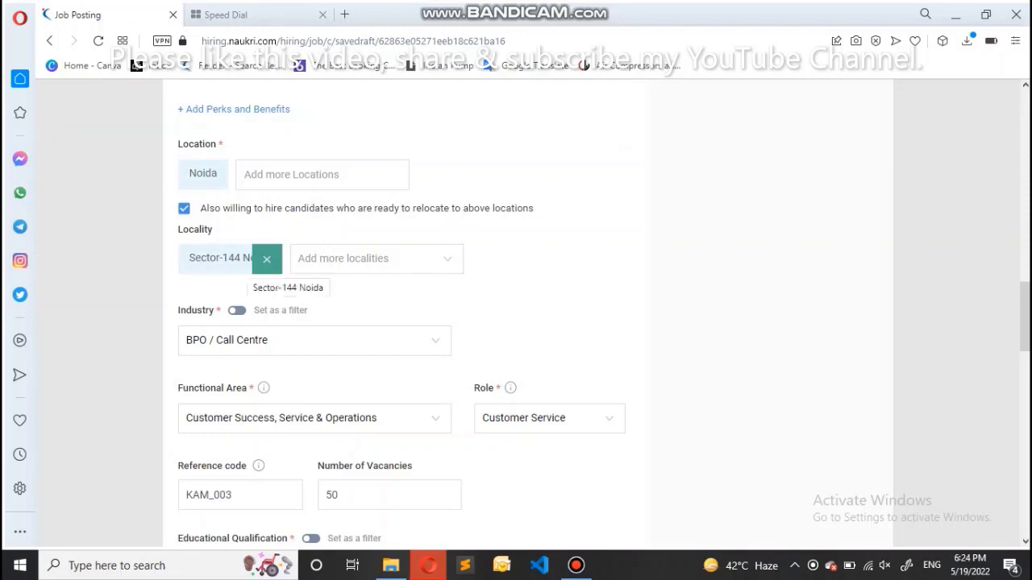
pyautogui.scroll(-2, 402, 318)
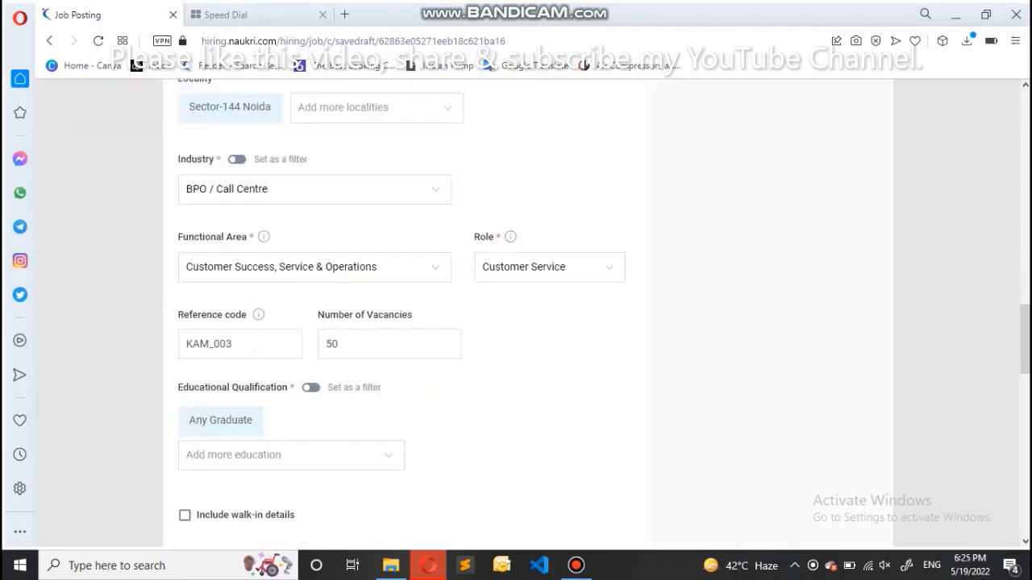
pyautogui.click(314, 189)
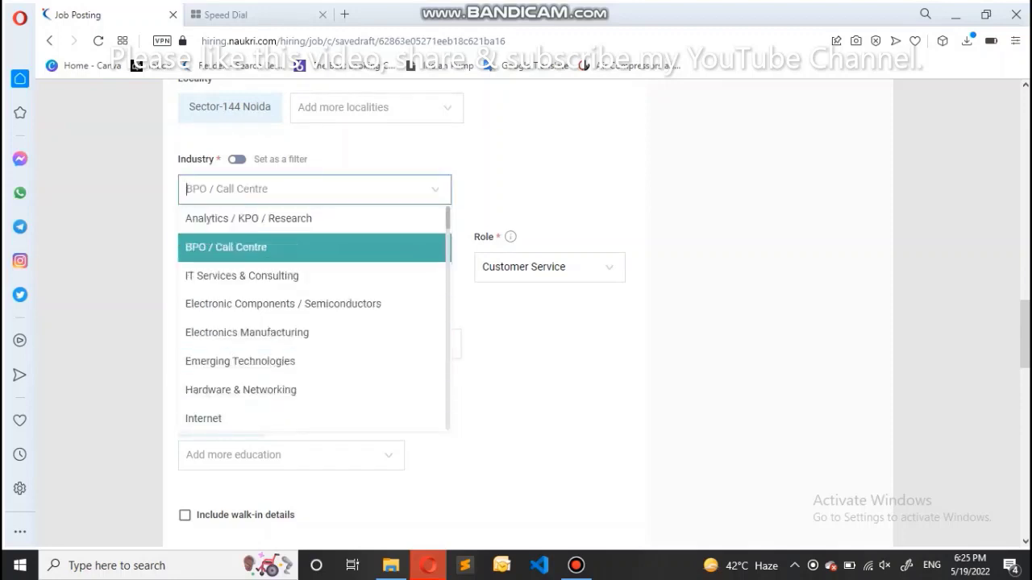
pyautogui.click(241, 247)
# Keep Customer Success as functional area and Customer Service as role, then move down to walk-in details
pyautogui.scroll(-1, 516, 314)
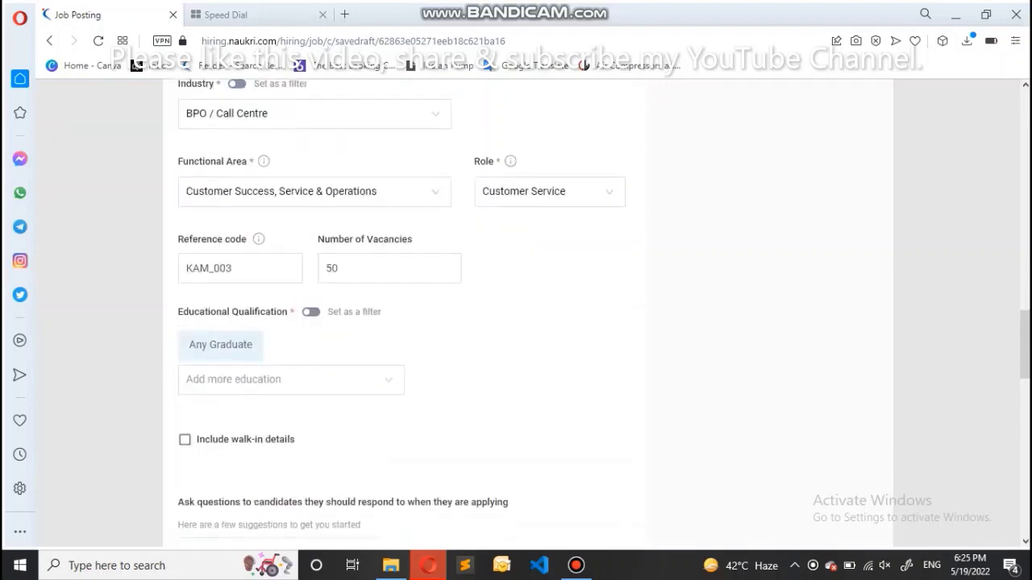
pyautogui.click(314, 191)
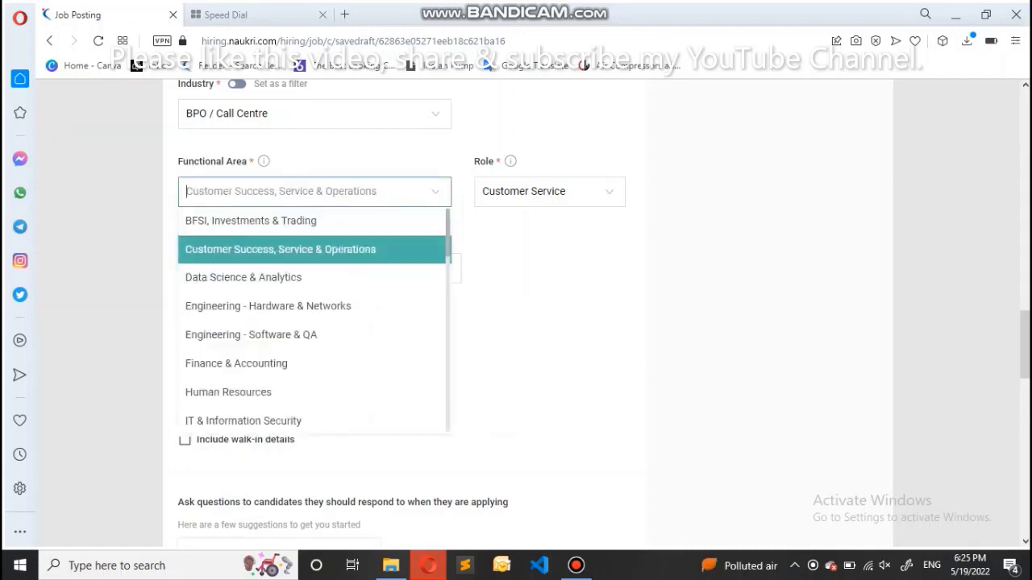
pyautogui.press('Return')
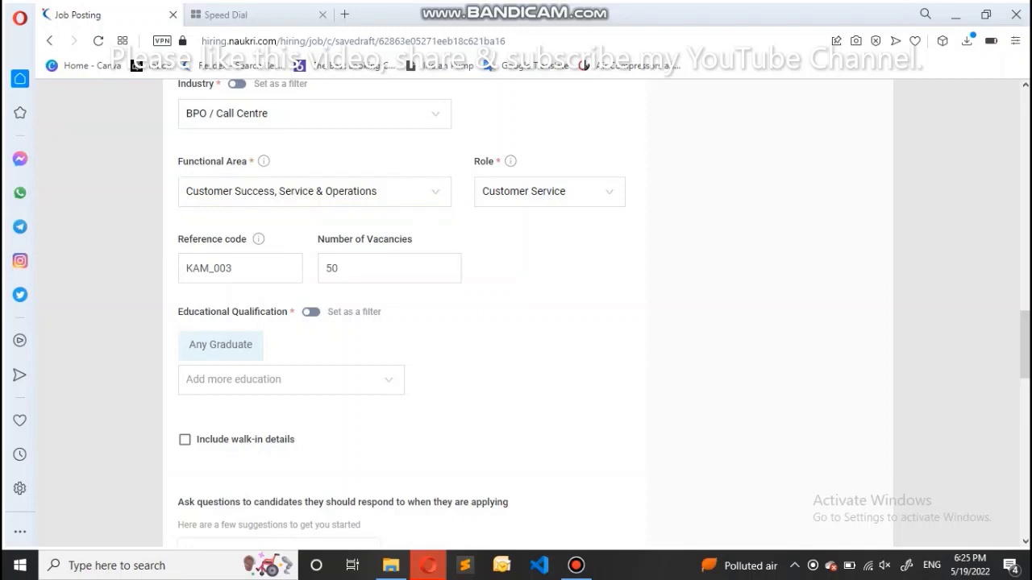
pyautogui.press('Tab')
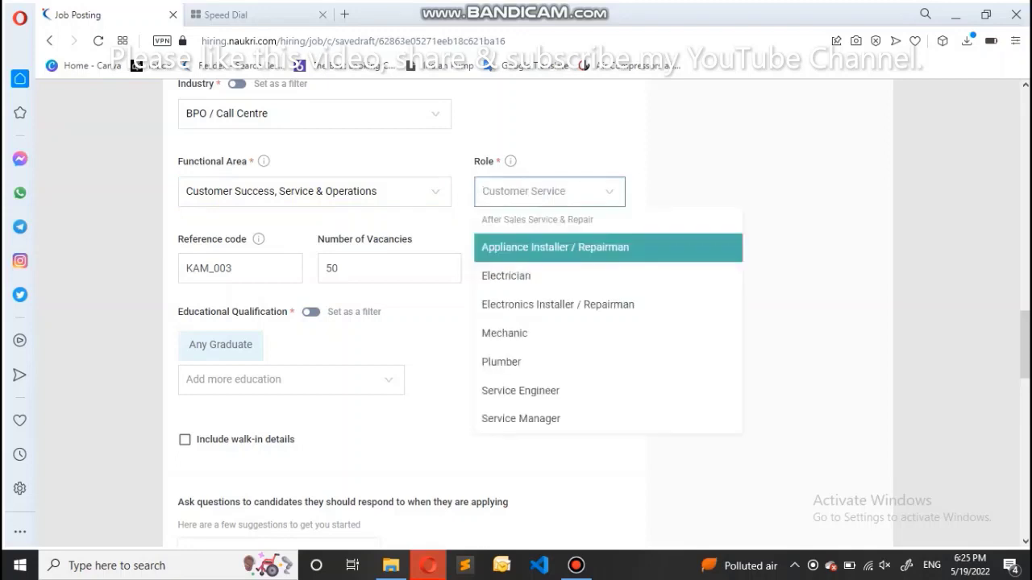
pyautogui.press('Tab')
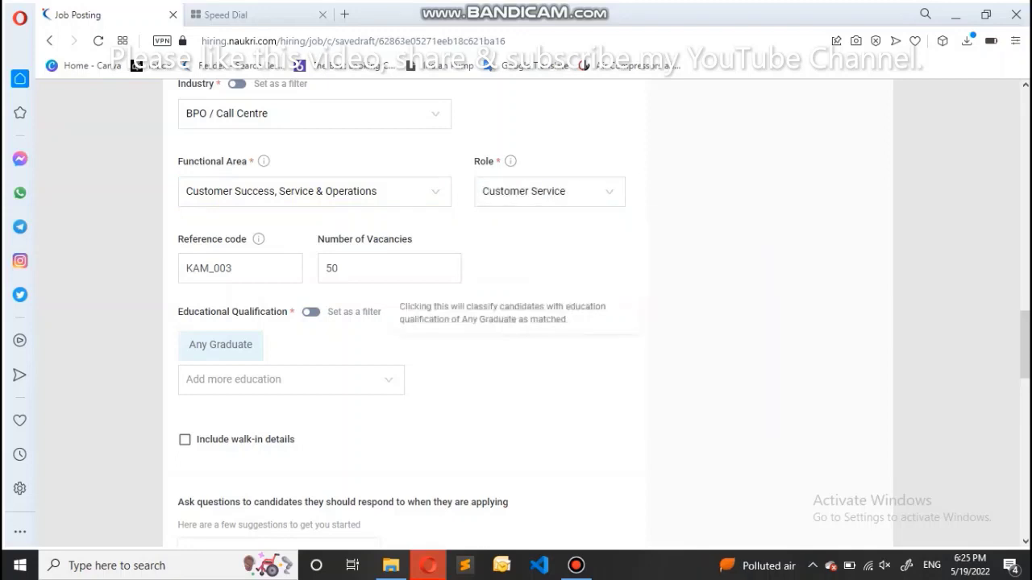
pyautogui.scroll(-1, 516, 322)
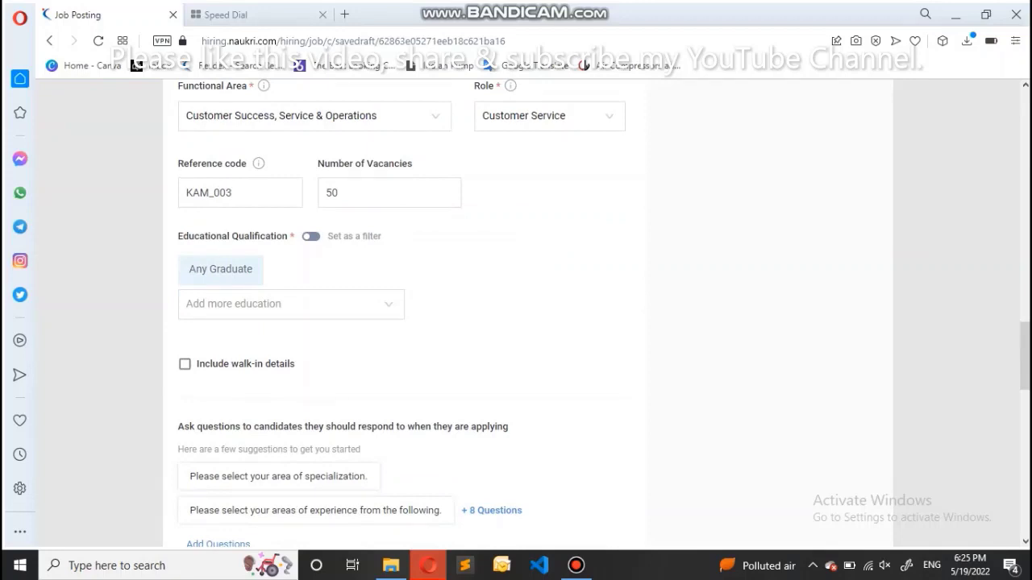
pyautogui.scroll(-2, 516, 323)
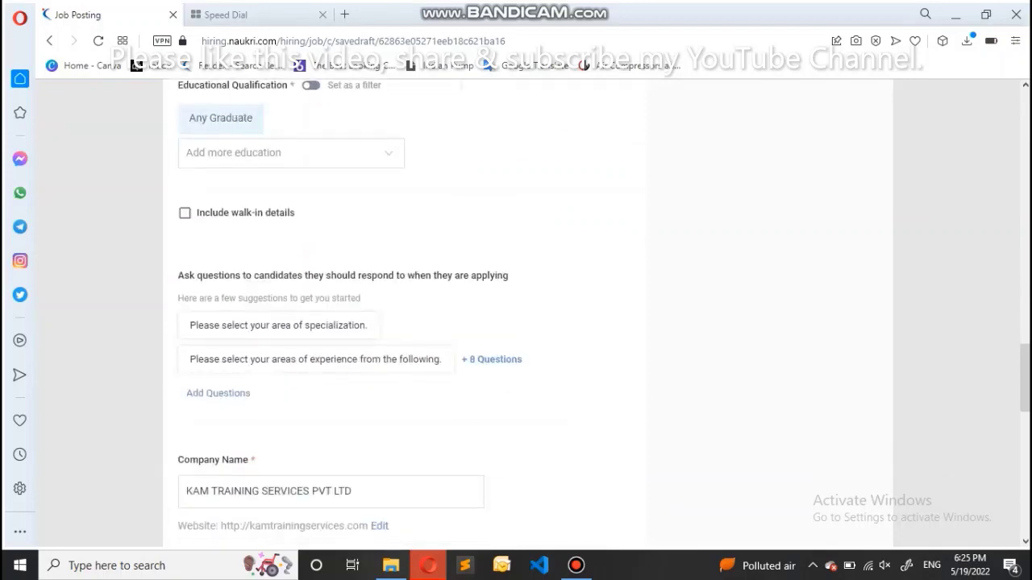
pyautogui.scroll(1, 515, 323)
pyautogui.scroll(-2, 515, 322)
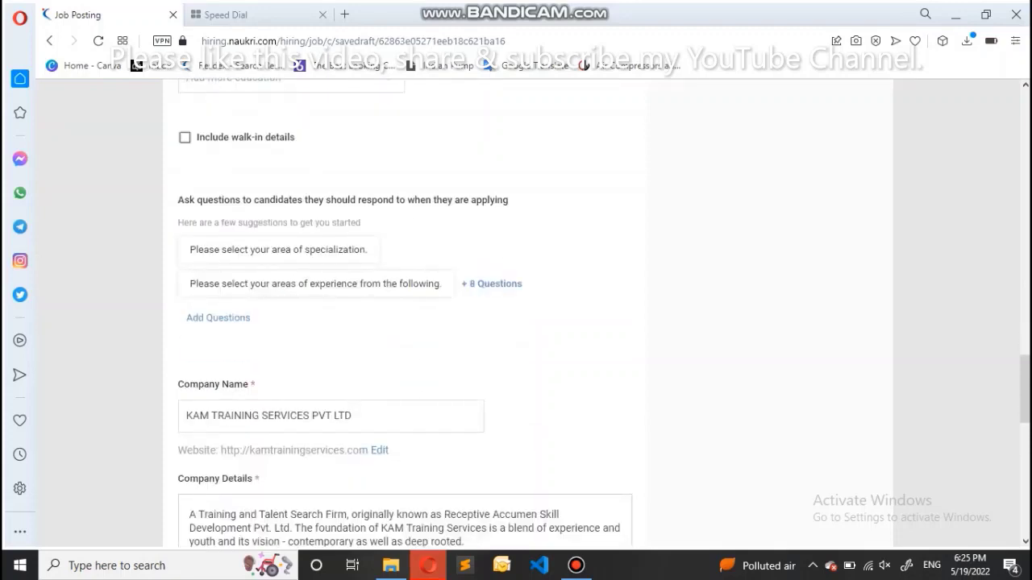
# Include walk-in details starting 20/05/2022 with a duration of 5 days
pyautogui.click(185, 137)
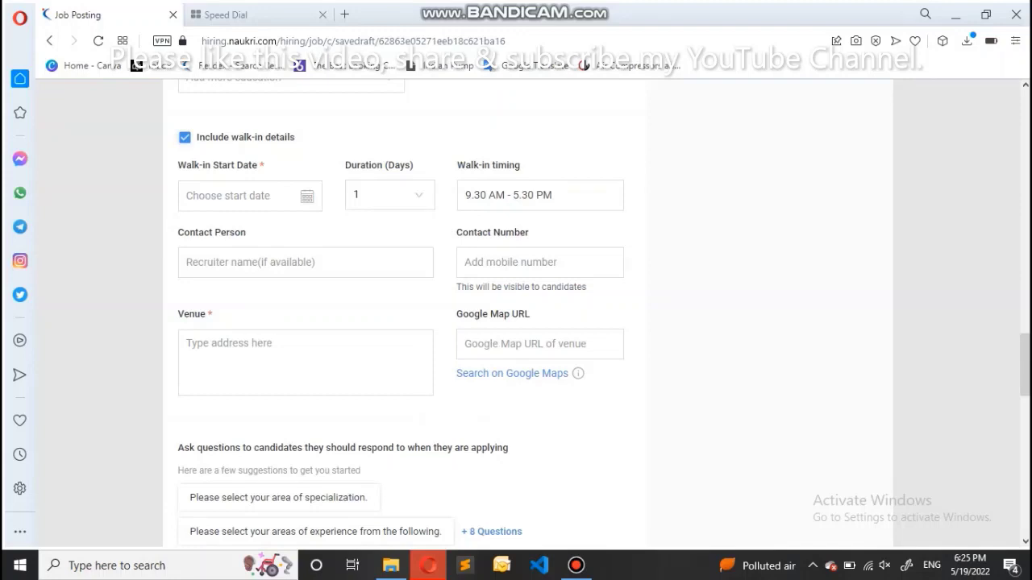
pyautogui.click(242, 196)
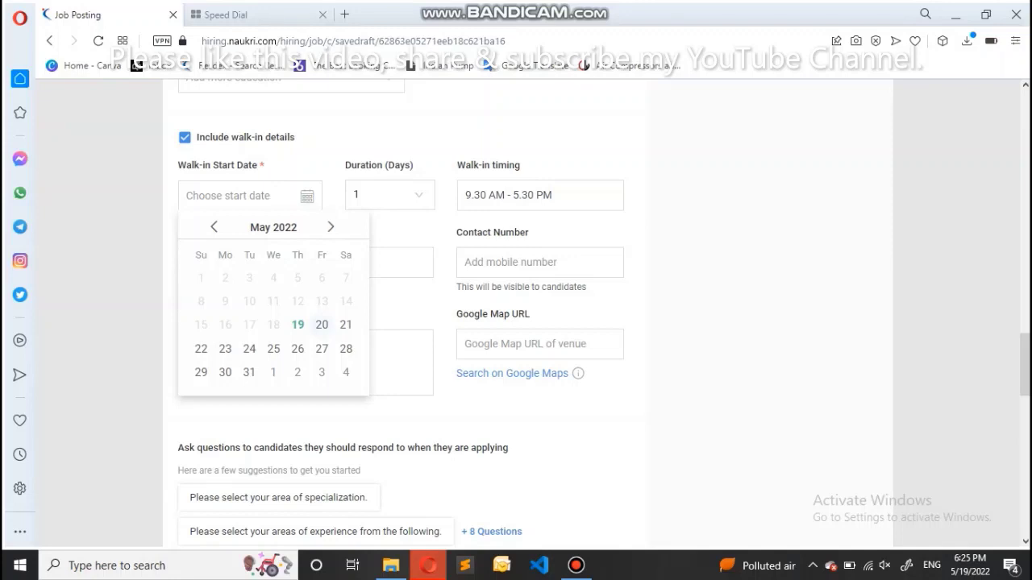
pyautogui.click(322, 324)
pyautogui.click(242, 196)
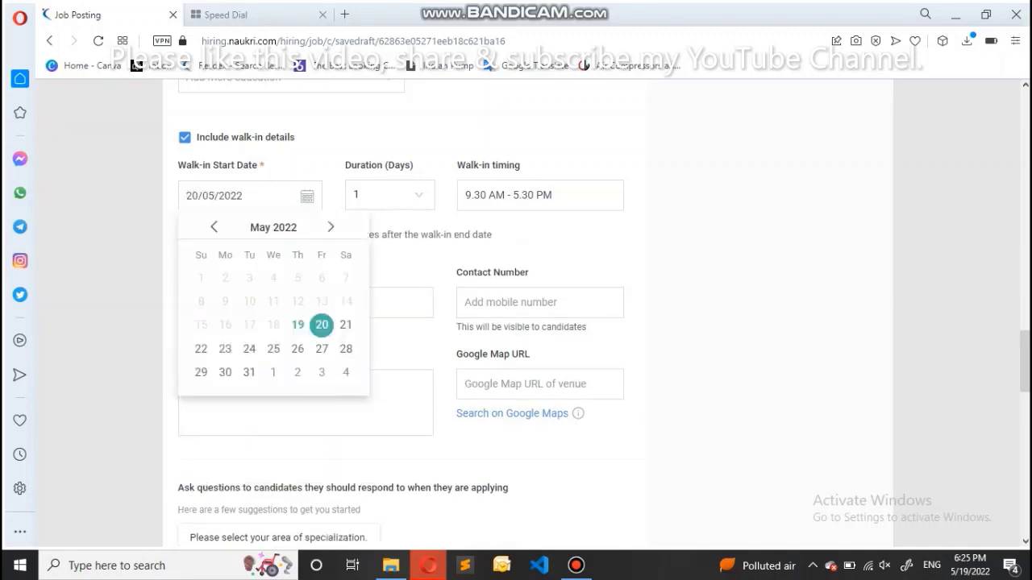
pyautogui.press('Escape')
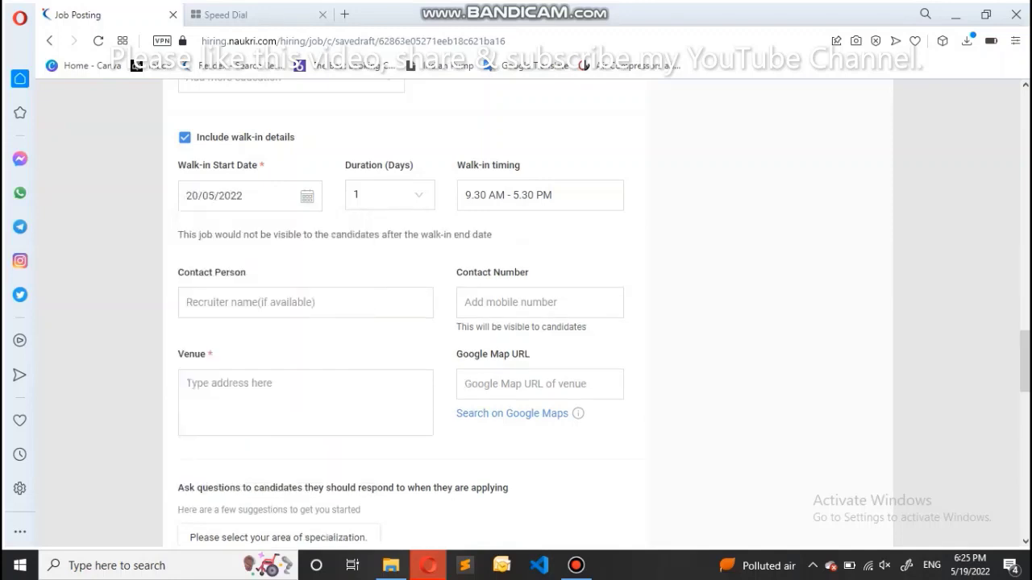
pyautogui.press('Tab')
pyautogui.press('Down')
pyautogui.press('Down')
pyautogui.press('Down')
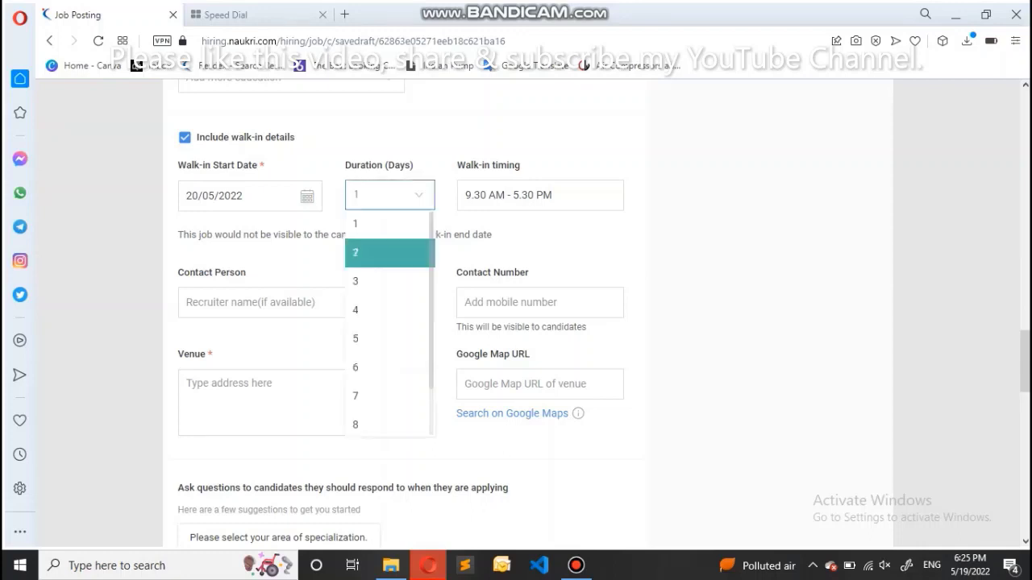
pyautogui.press('Up')
pyautogui.press('Down')
pyautogui.press('Down')
pyautogui.press('Return')
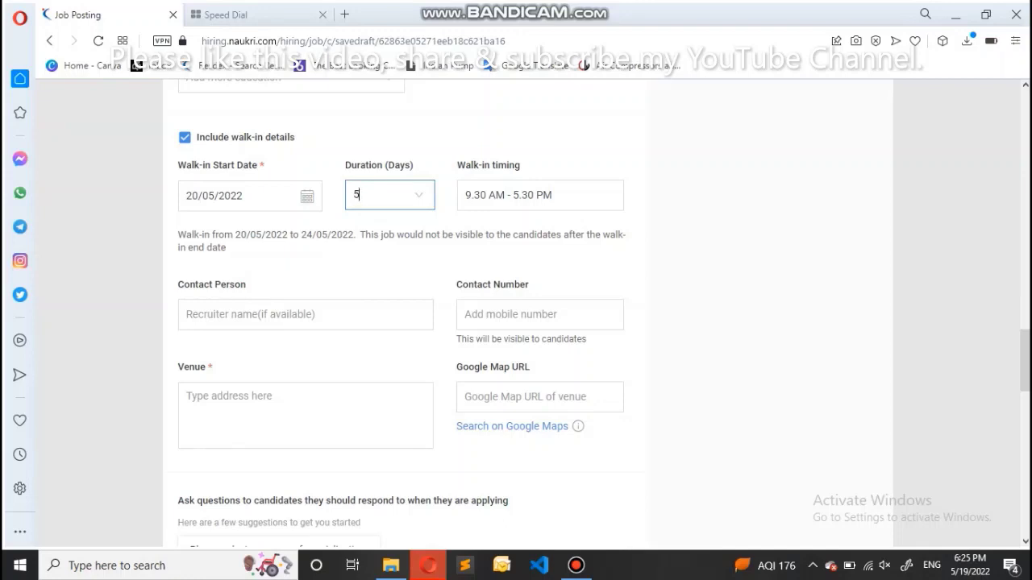
# Set the walk-in timing to 11.30 AM – 4.00 PM
pyautogui.press('Tab')
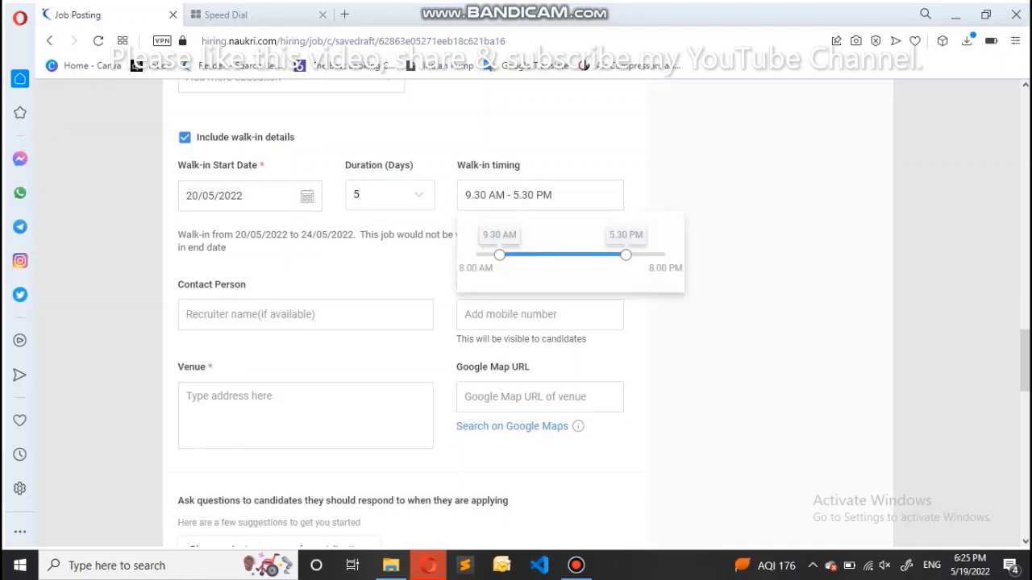
pyautogui.press('Right')
pyautogui.press('Right')
pyautogui.press('Right')
pyautogui.press('Left')
pyautogui.press('Left')
pyautogui.press('Right')
pyautogui.press('Right')
pyautogui.press('Right')
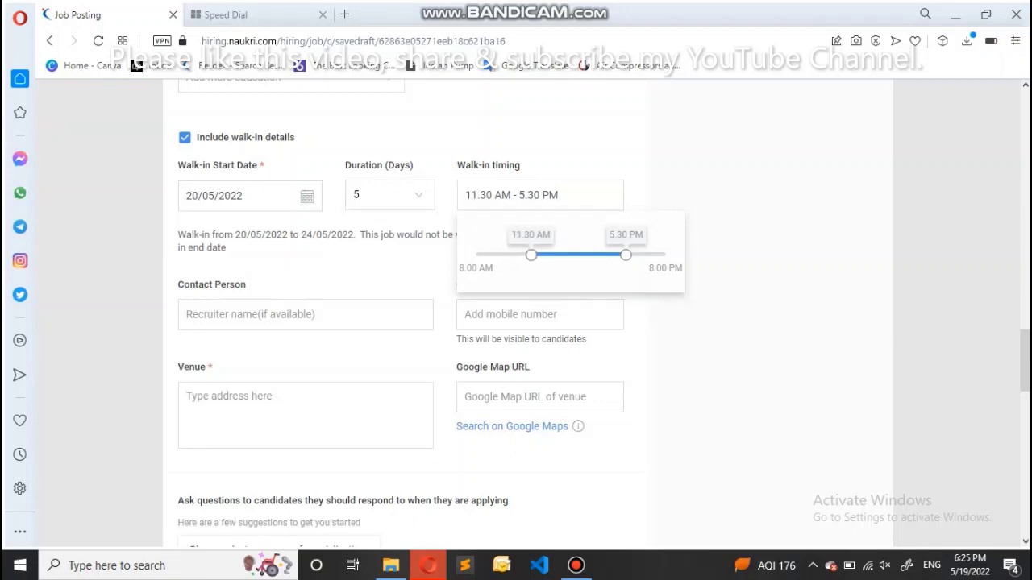
pyautogui.press('Left')
pyautogui.press('Left')
pyautogui.press('Left')
pyautogui.press('Left')
pyautogui.press('Right')
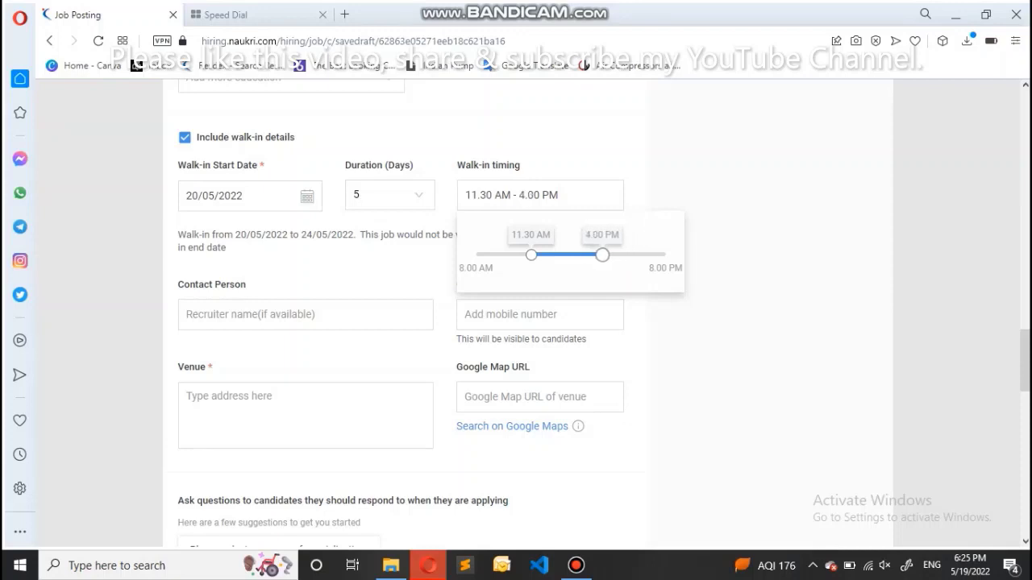
pyautogui.press('Escape')
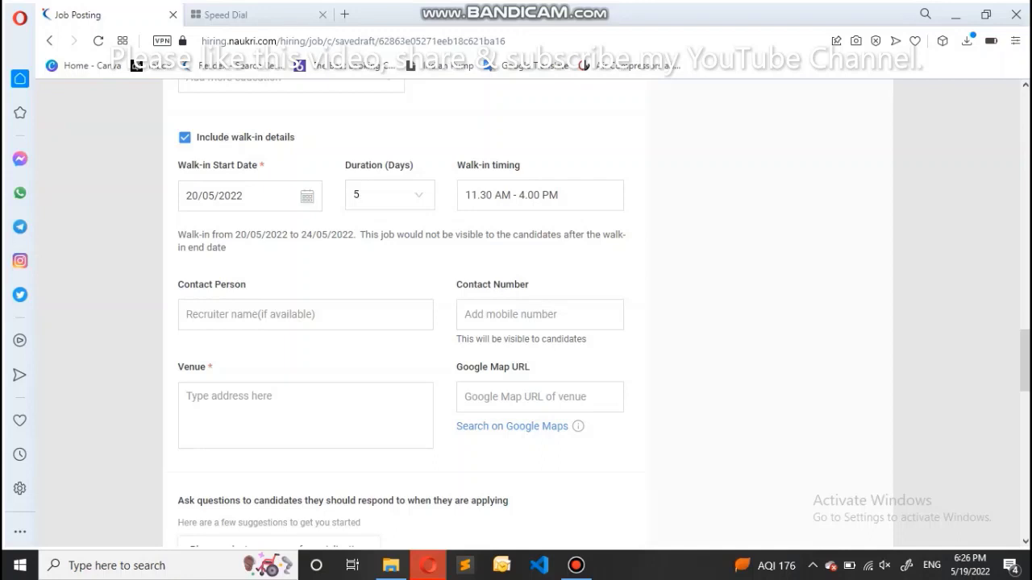
# Untick Include walk-in details so the walk-in schedule is dropped
pyautogui.scroll(-1, 402, 313)
pyautogui.scroll(3, 401, 313)
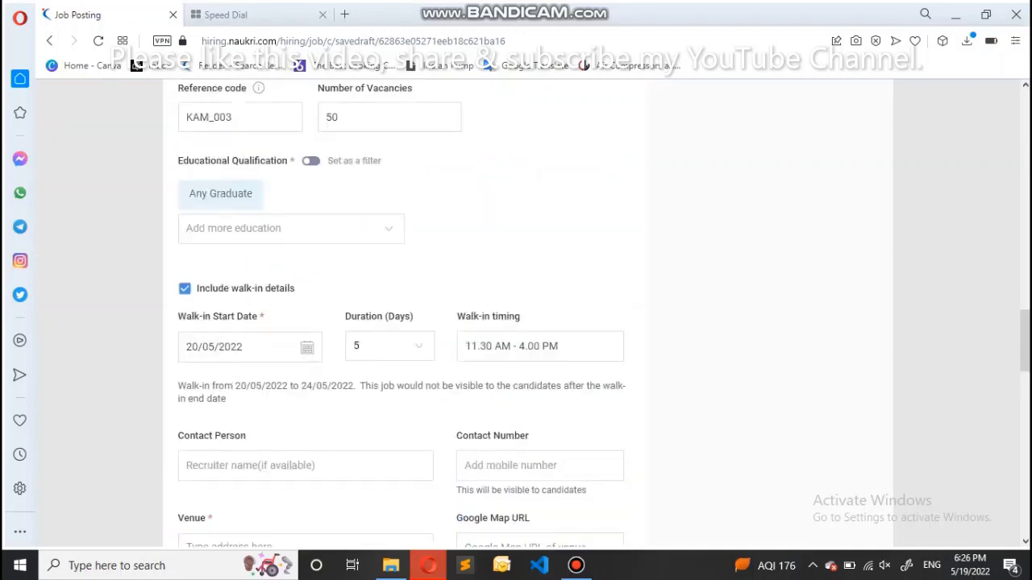
pyautogui.click(184, 287)
pyautogui.scroll(-2, 401, 312)
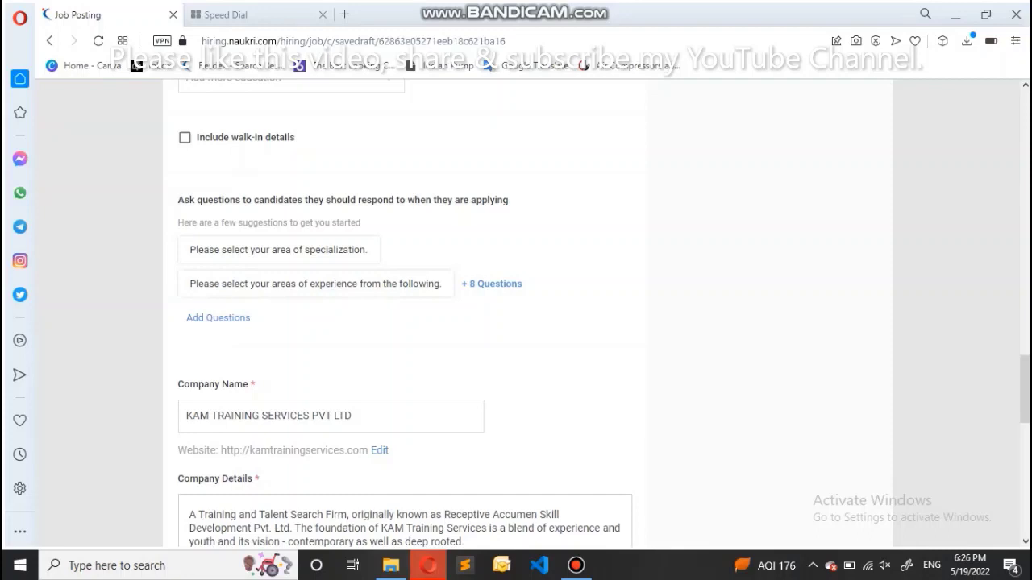
pyautogui.scroll(-2, 403, 322)
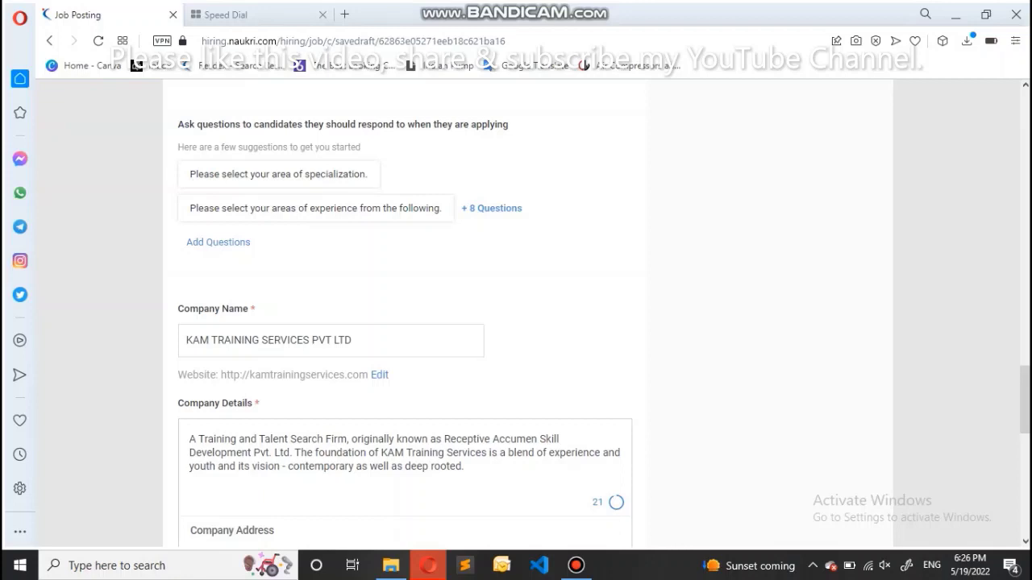
pyautogui.click(218, 242)
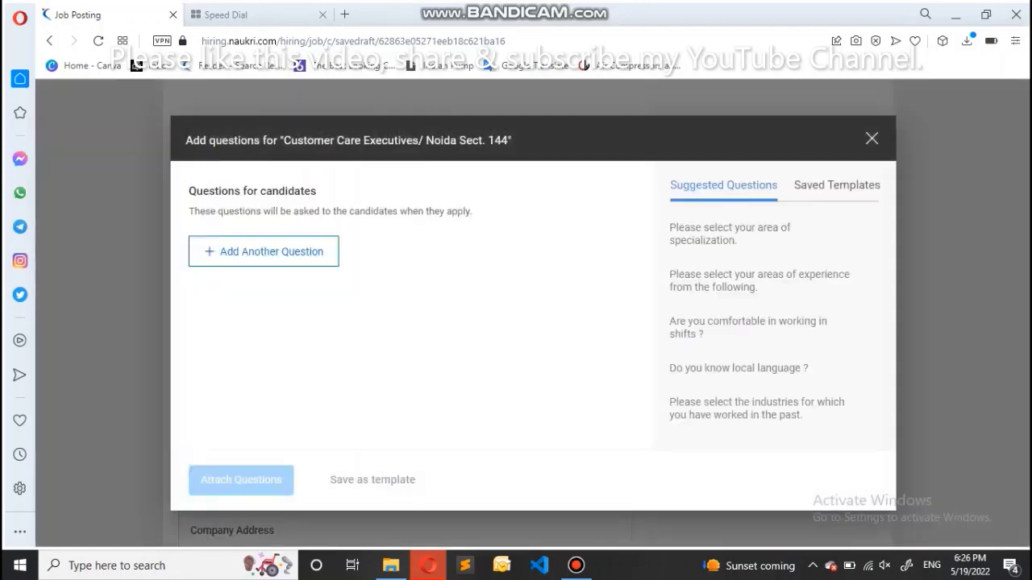
pyautogui.moveTo(758, 234)
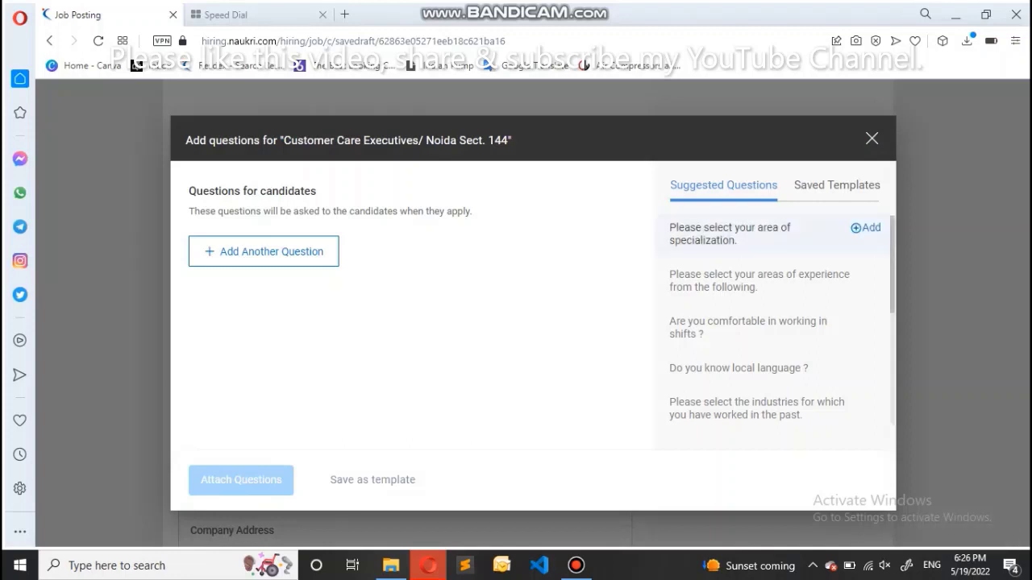
pyautogui.moveTo(758, 280)
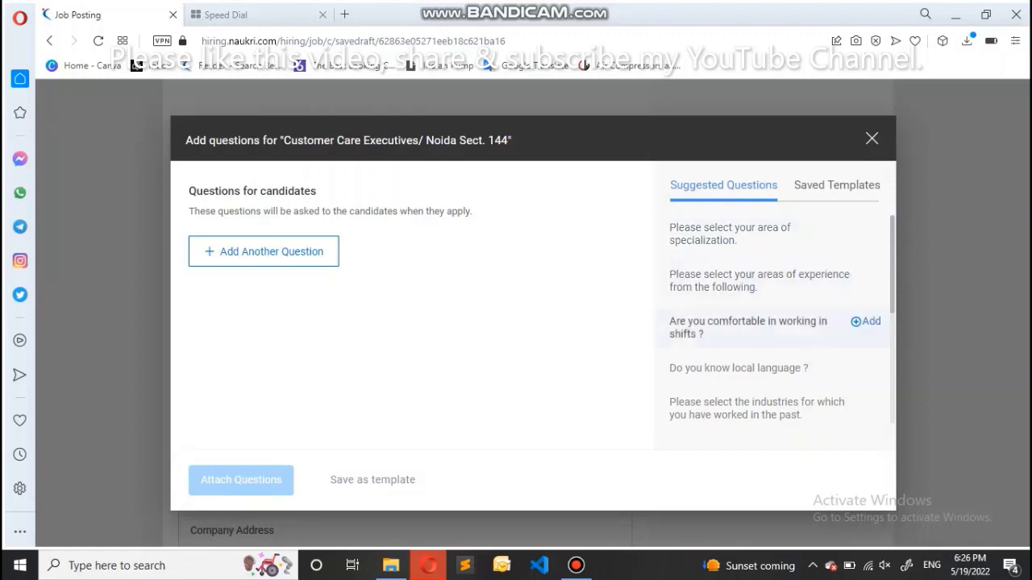
pyautogui.click(837, 184)
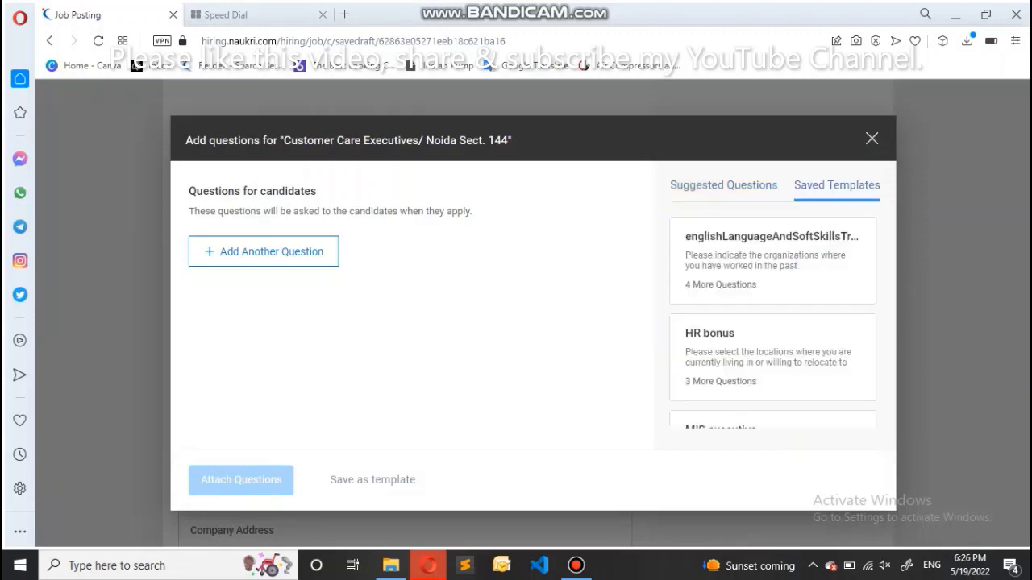
pyautogui.scroll(-1, 774, 323)
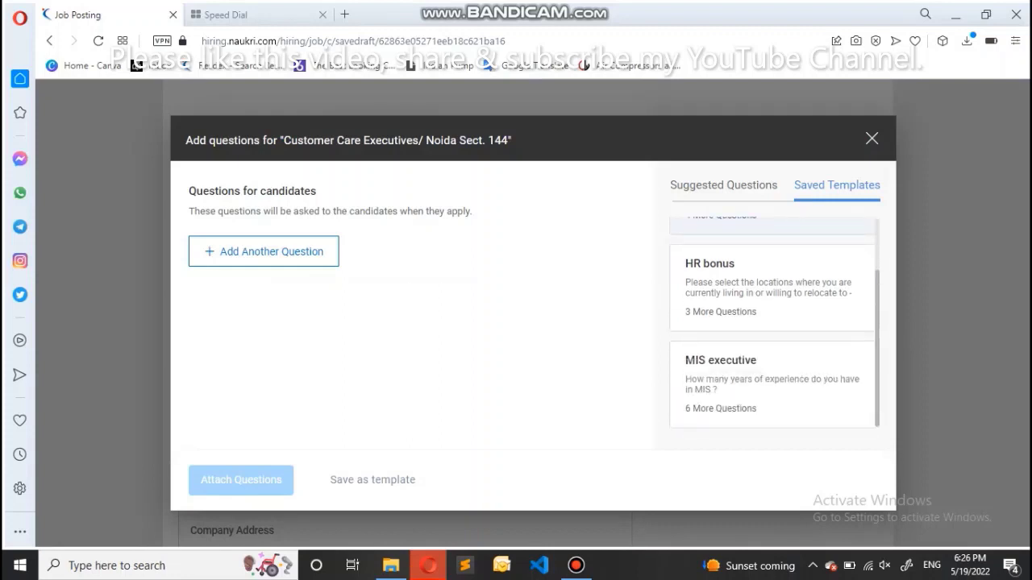
pyautogui.scroll(1, 773, 322)
pyautogui.click(723, 184)
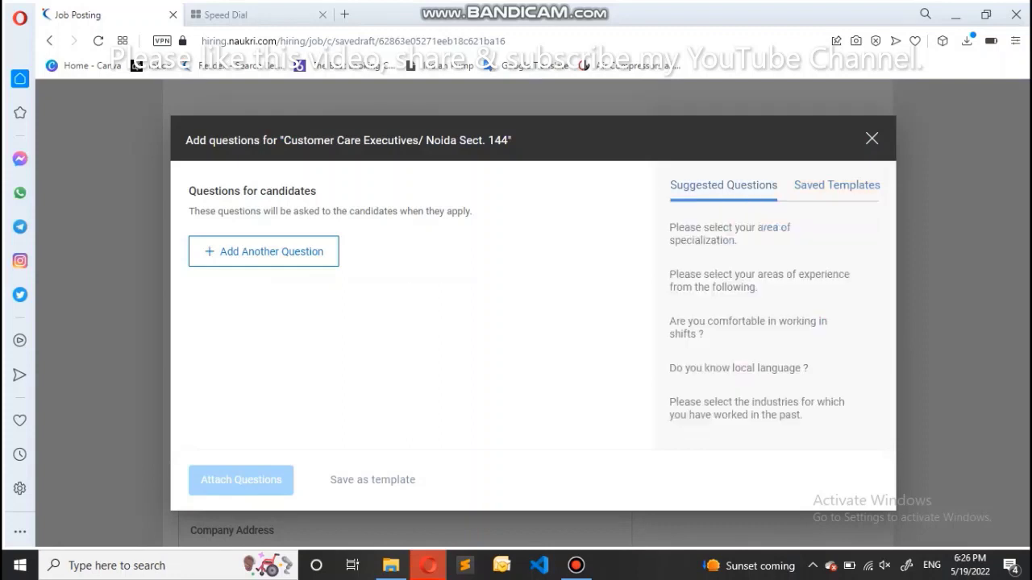
pyautogui.scroll(-3, 774, 266)
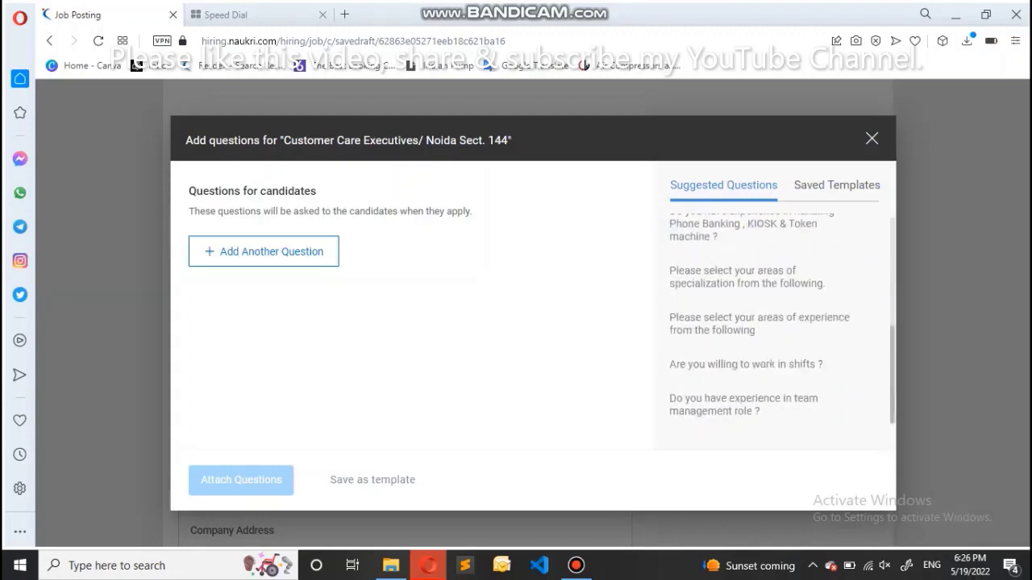
pyautogui.press('Escape')
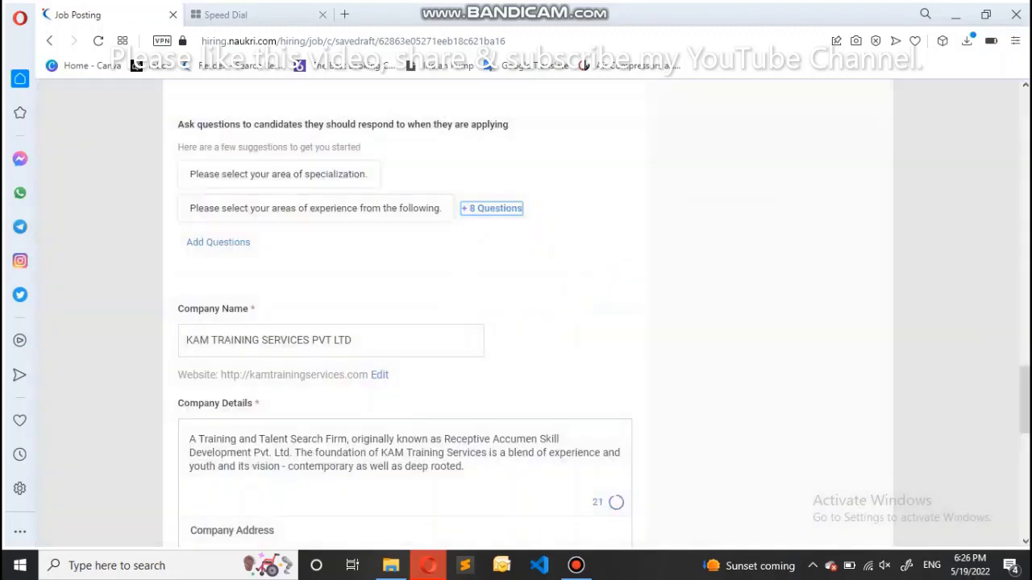
pyautogui.press('Return')
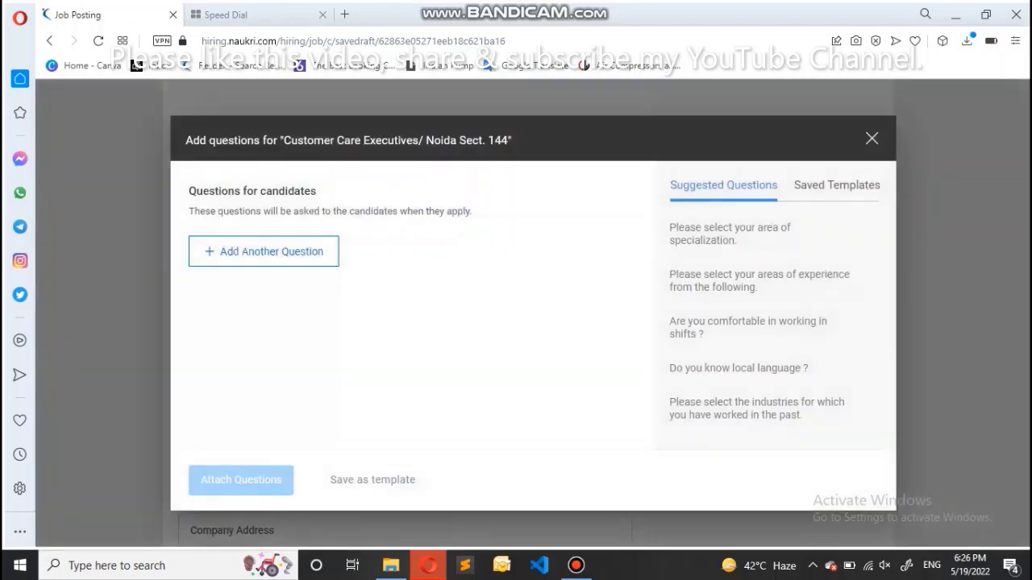
pyautogui.click(264, 251)
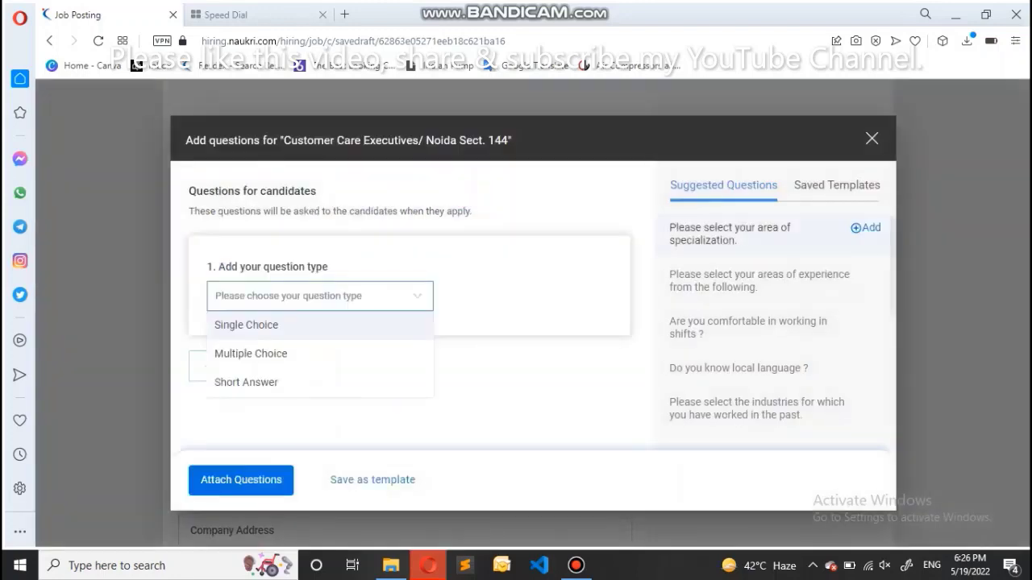
pyautogui.click(867, 274)
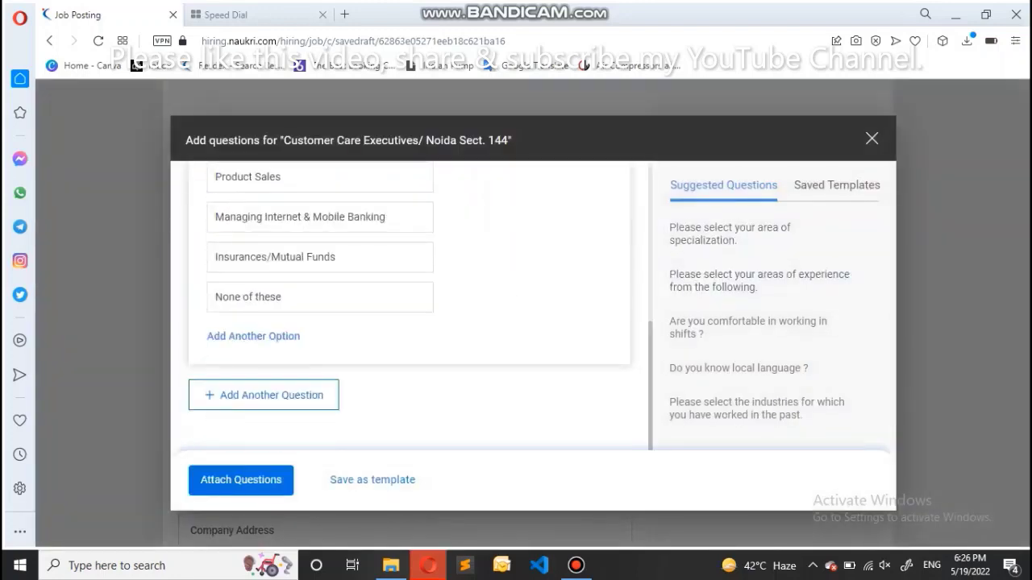
pyautogui.scroll(2, 410, 307)
pyautogui.scroll(1, 409, 306)
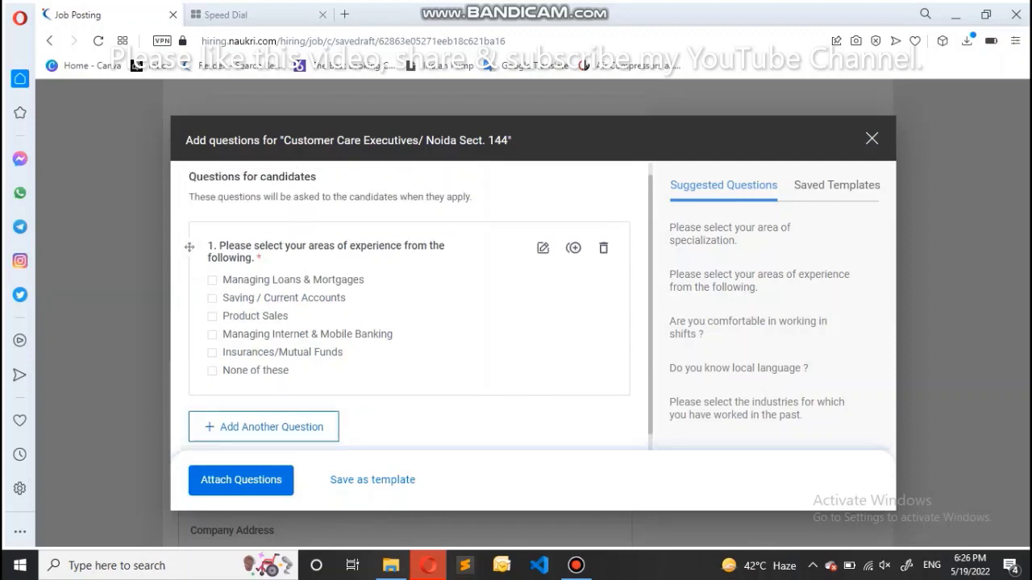
pyautogui.scroll(-1, 409, 306)
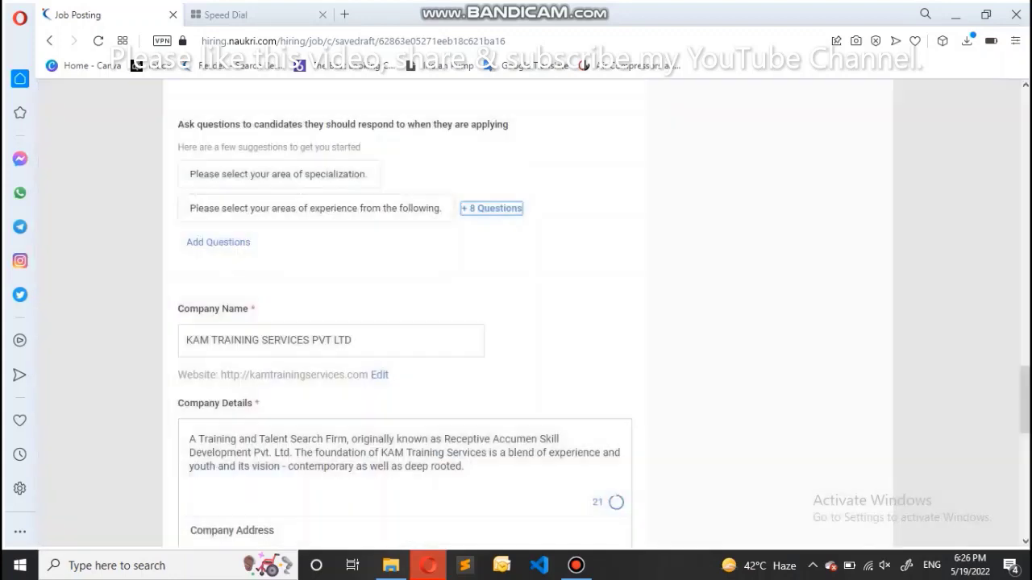
# Tick 'Receive matching applies on email' under Manage Responses
pyautogui.scroll(-2, 403, 322)
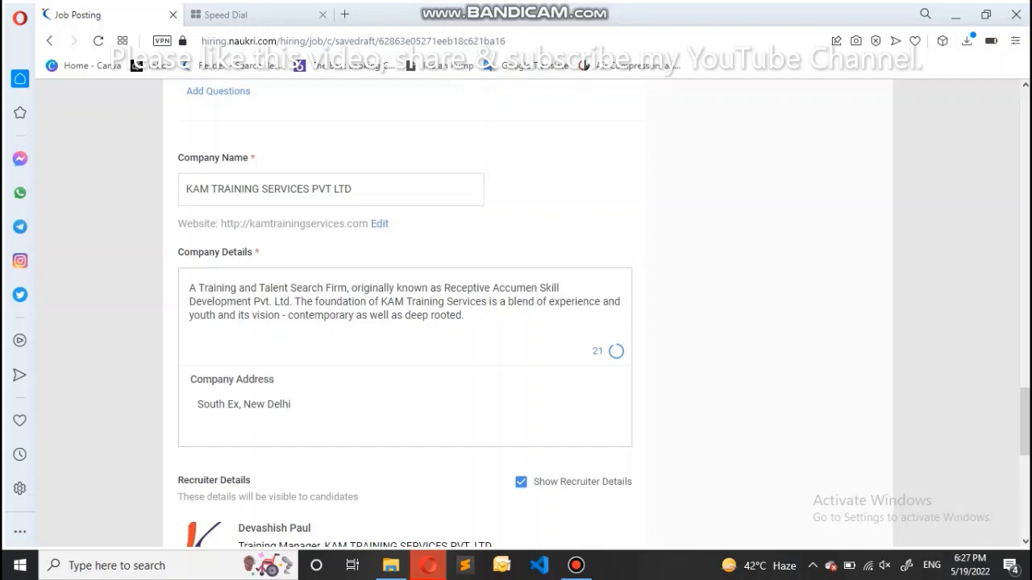
pyautogui.scroll(-2, 403, 322)
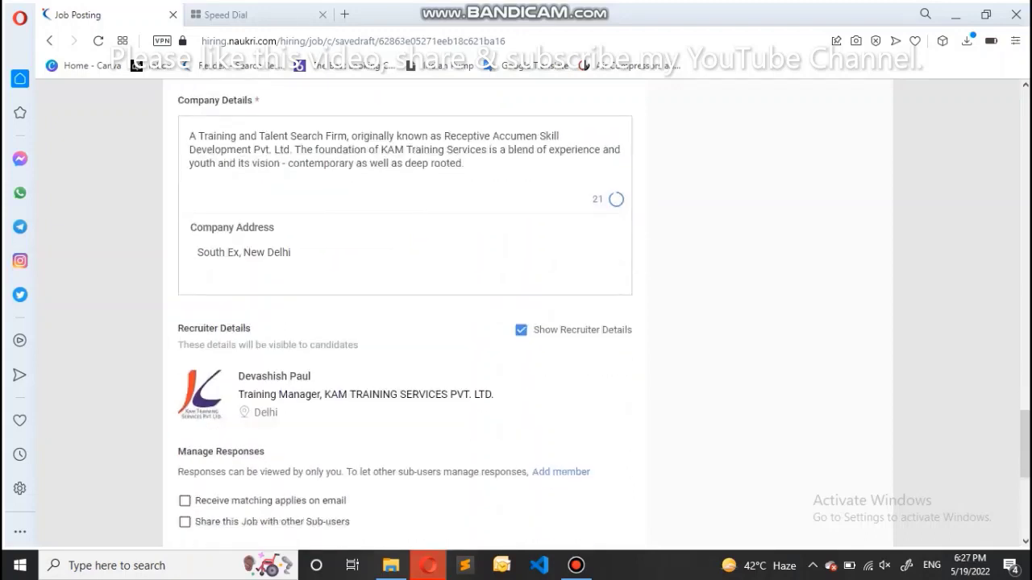
pyautogui.scroll(-2, 403, 323)
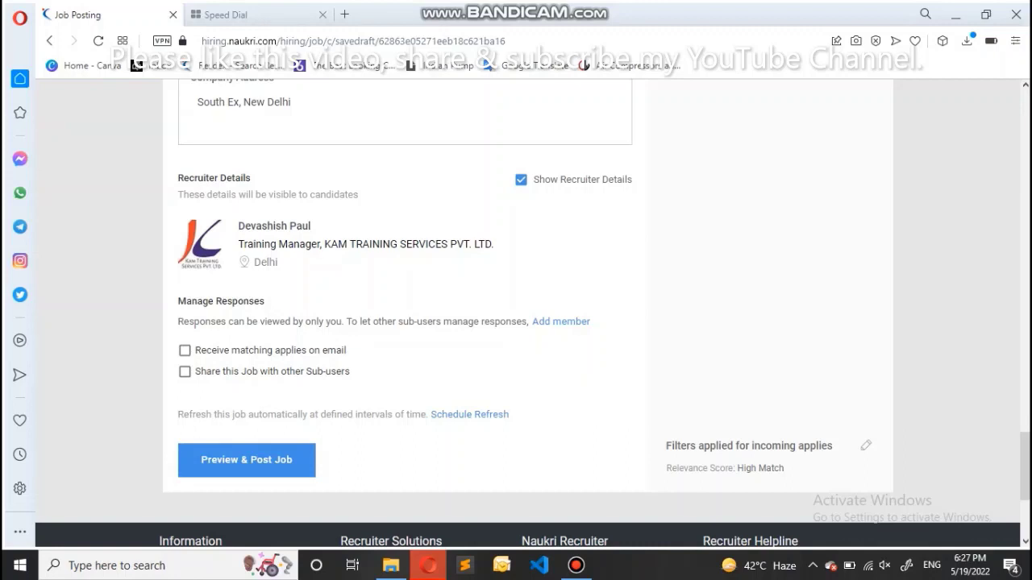
pyautogui.scroll(-2, 516, 322)
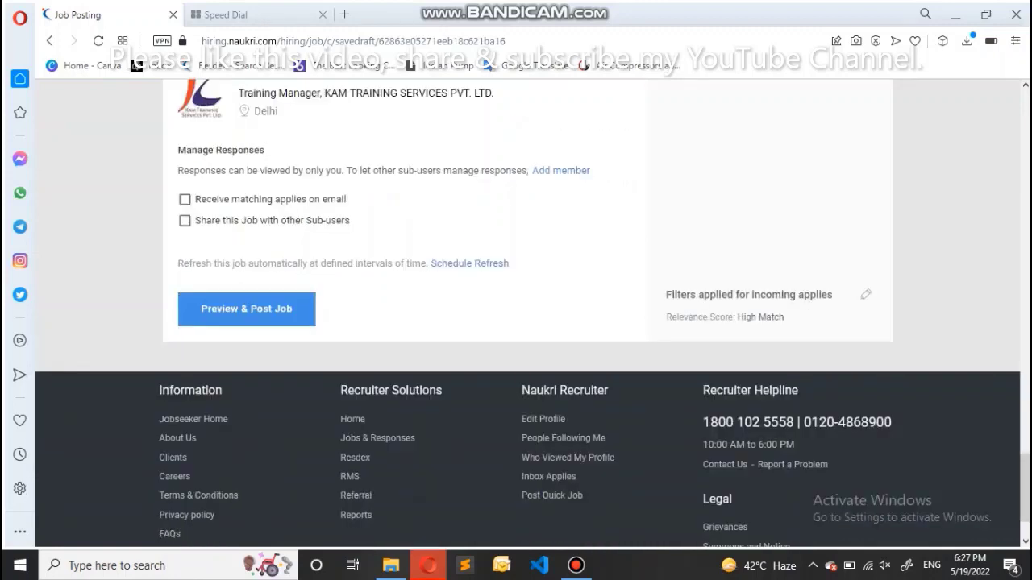
pyautogui.click(184, 199)
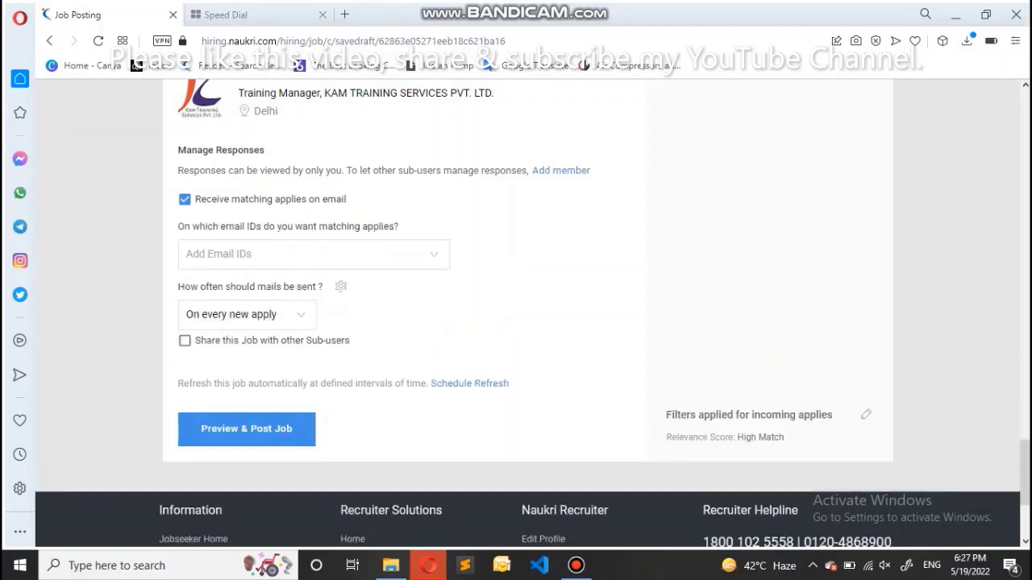
# Try adding a notification email address in Add Email IDs, then delete it when rejected
pyautogui.click(188, 254)
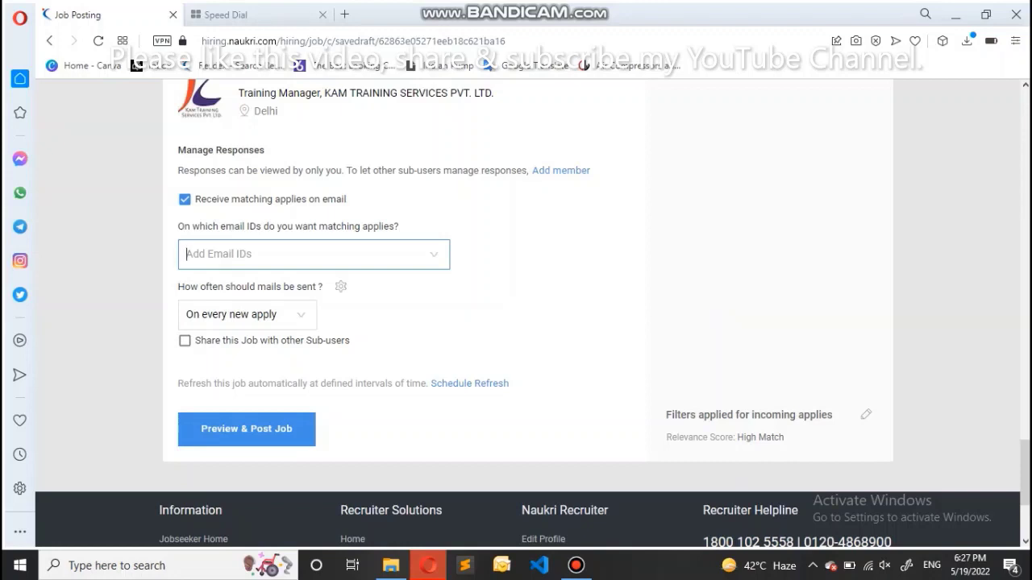
pyautogui.click(242, 314)
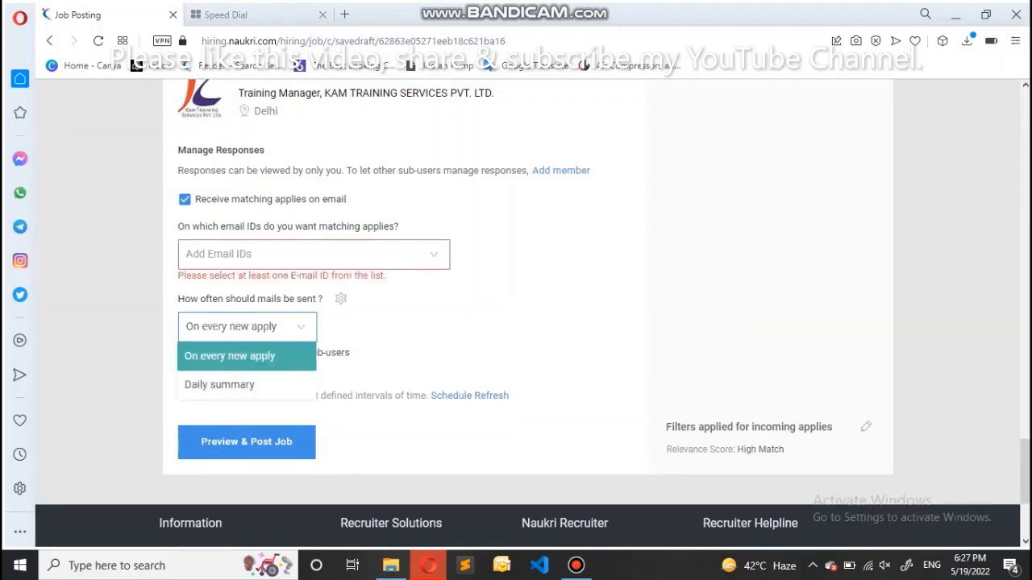
pyautogui.press('Escape')
pyautogui.click(187, 254)
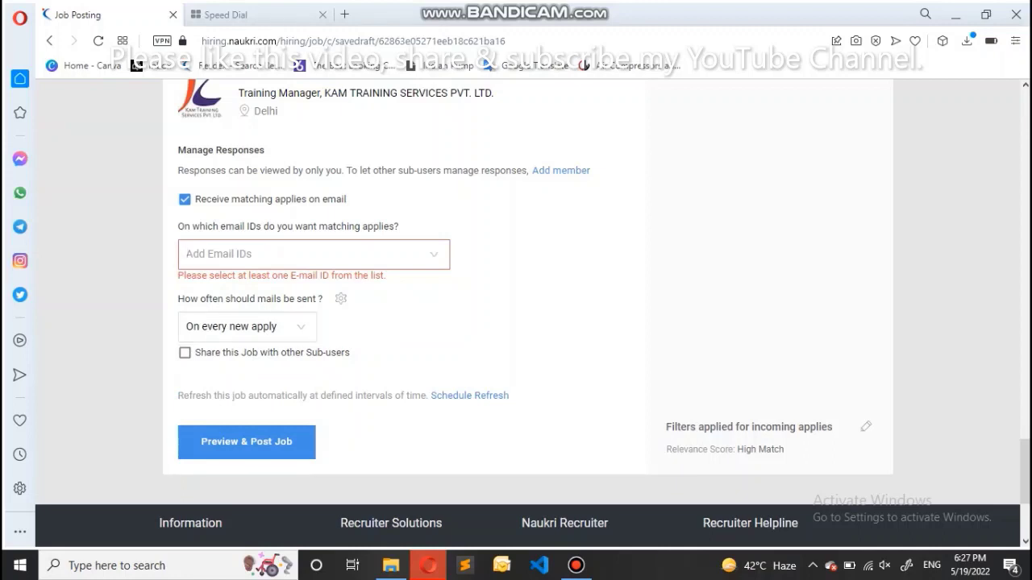
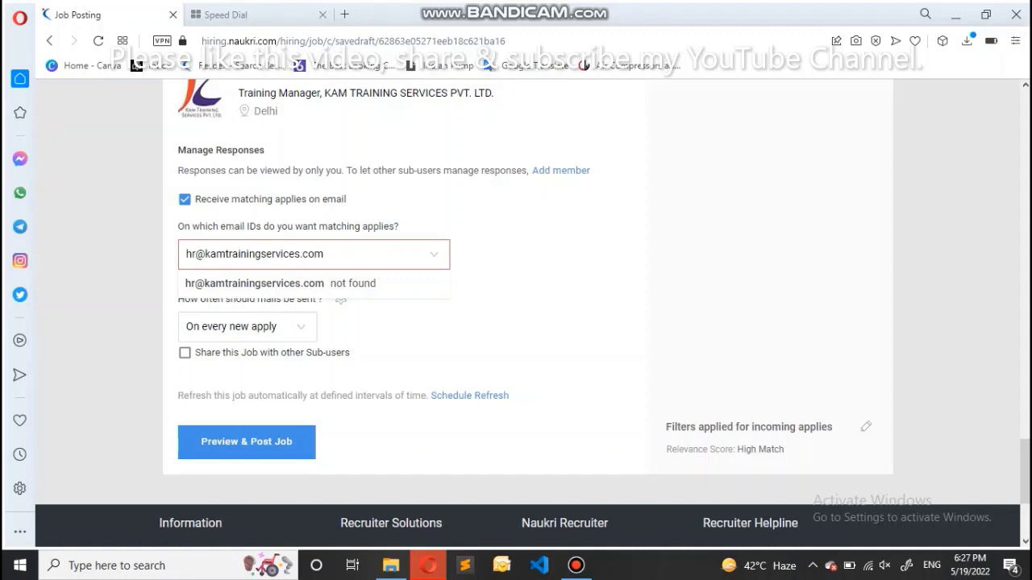
pyautogui.press('Return')
pyautogui.hotkey('ctrl', 'a')
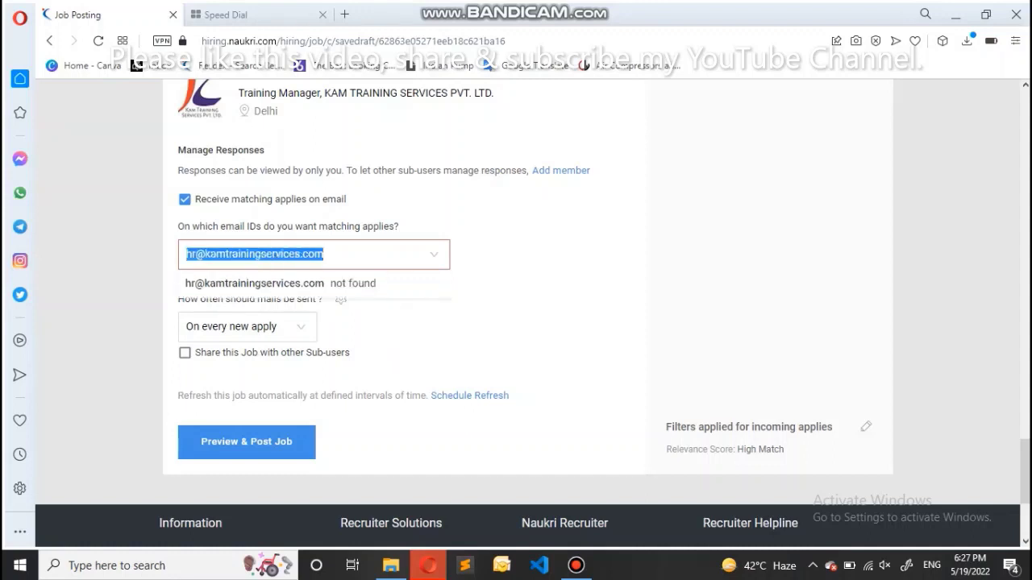
pyautogui.press('BackSpace')
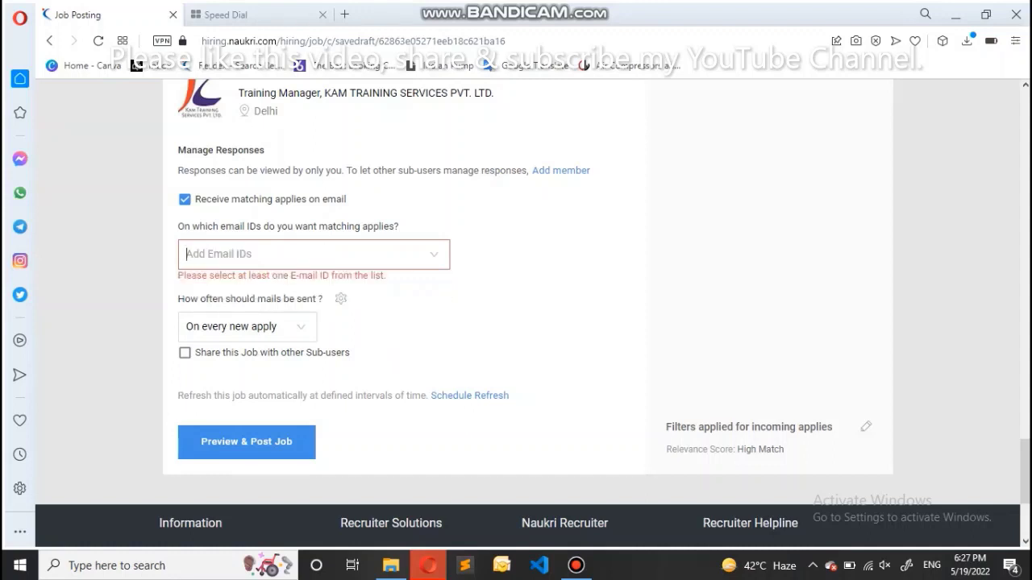
# Leave 'Receive matching applies on email' unticked
pyautogui.hotkey('shift', 'Tab')
pyautogui.press('space')
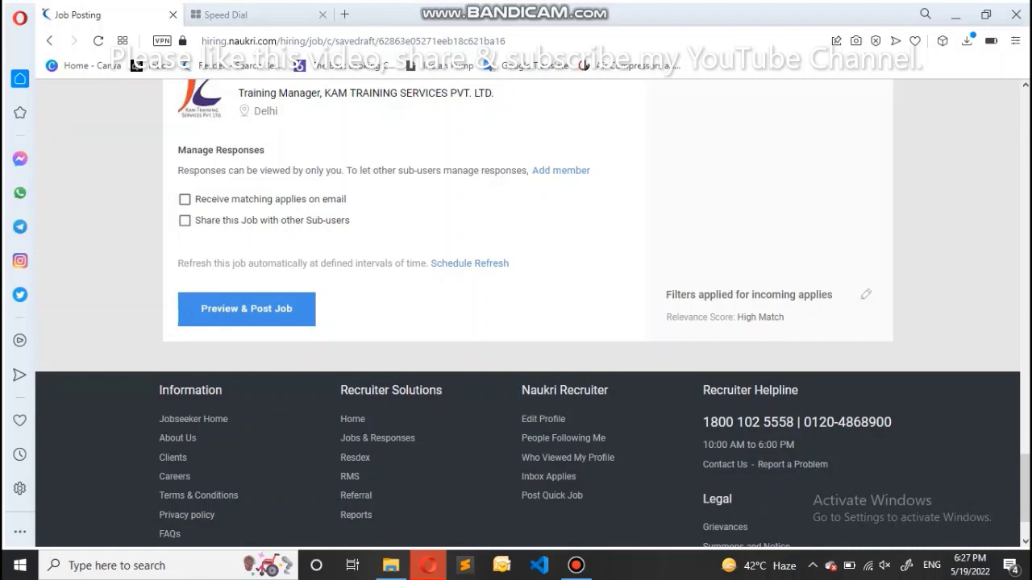
pyautogui.press('space')
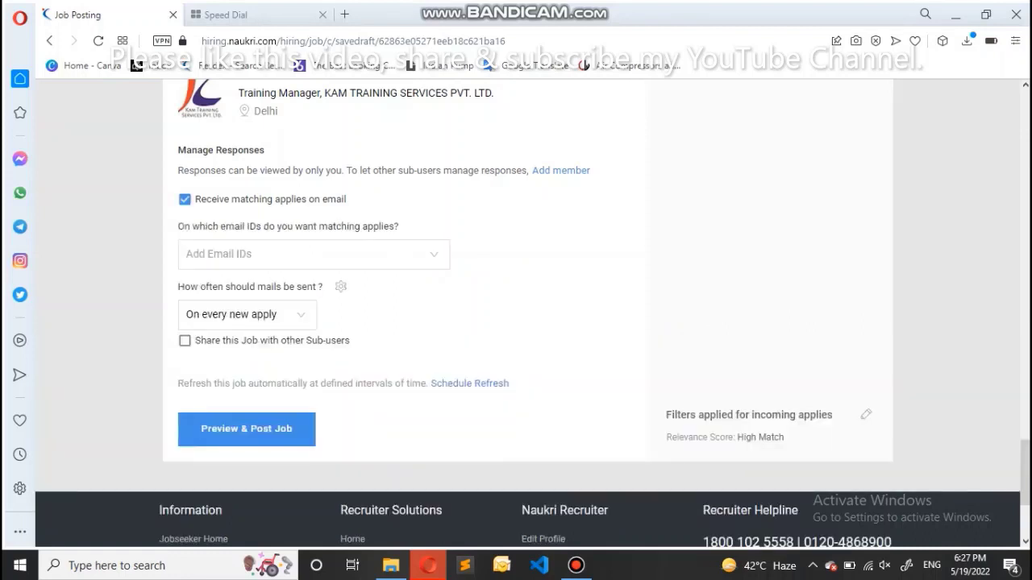
pyautogui.press('space')
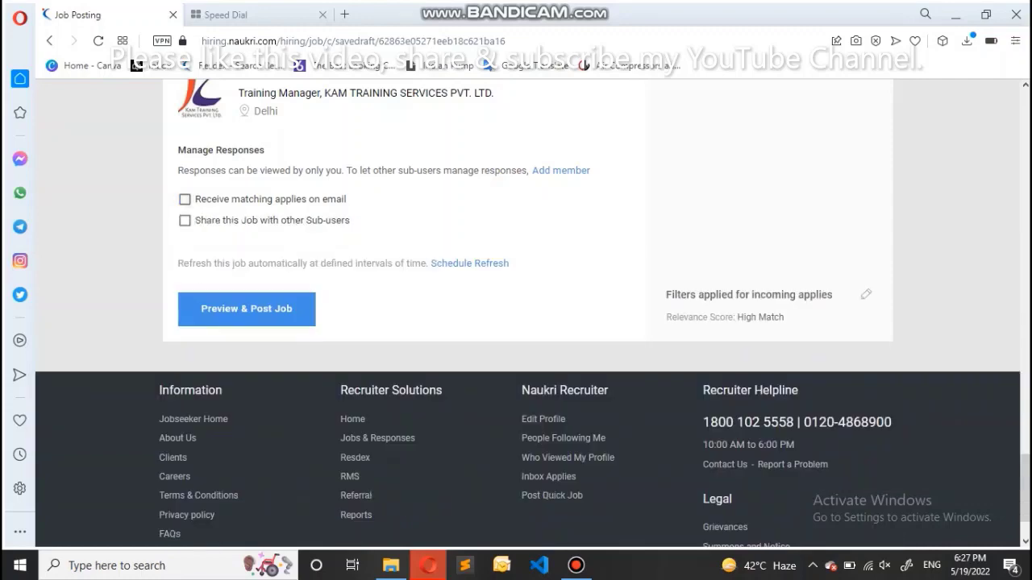
pyautogui.press('pageup')
pyautogui.press('pageup')
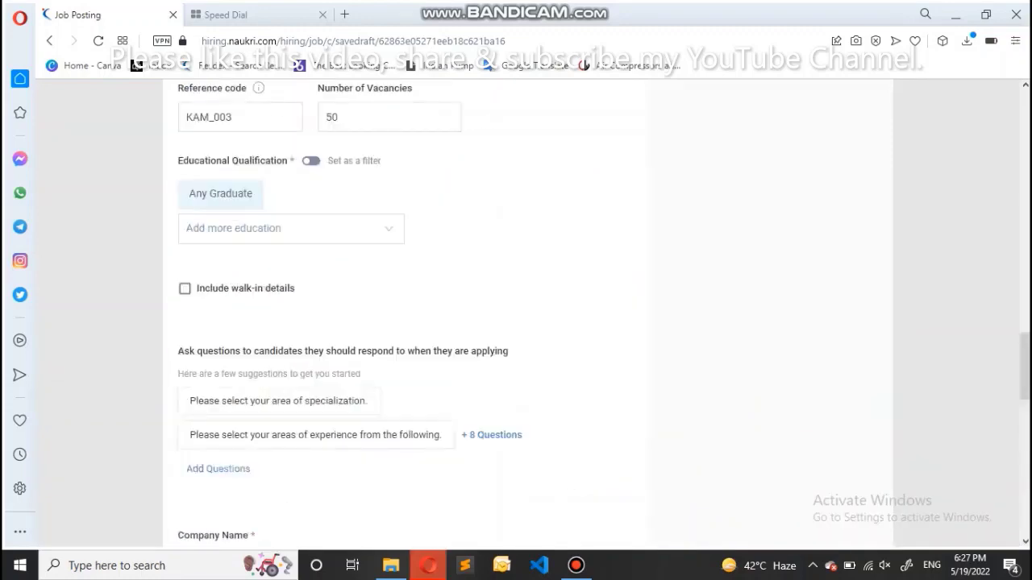
# Open the Job Preview of the Customer Care Executives/ Noida Sect. 144 post
pyautogui.press('Home')
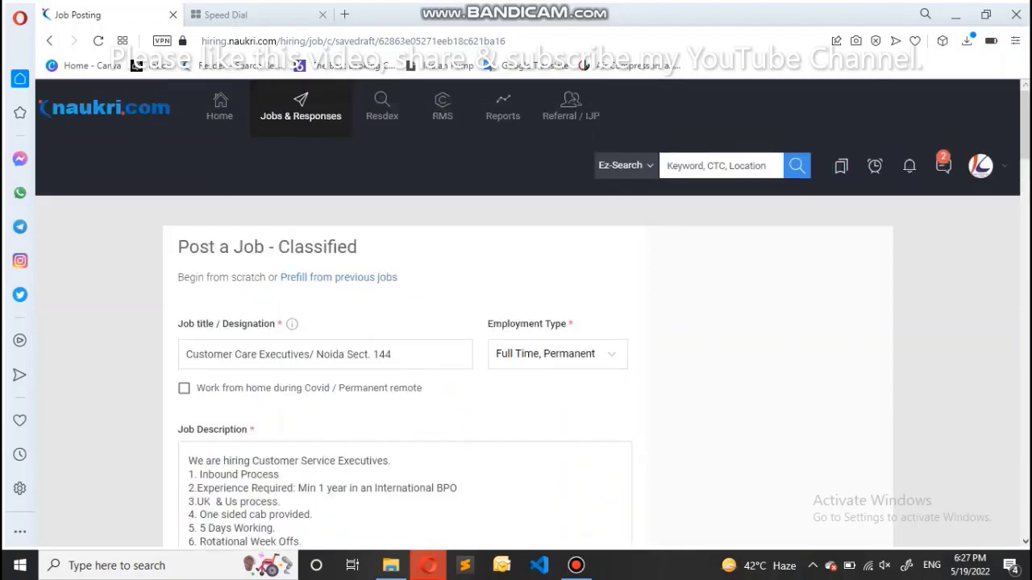
pyautogui.press('End')
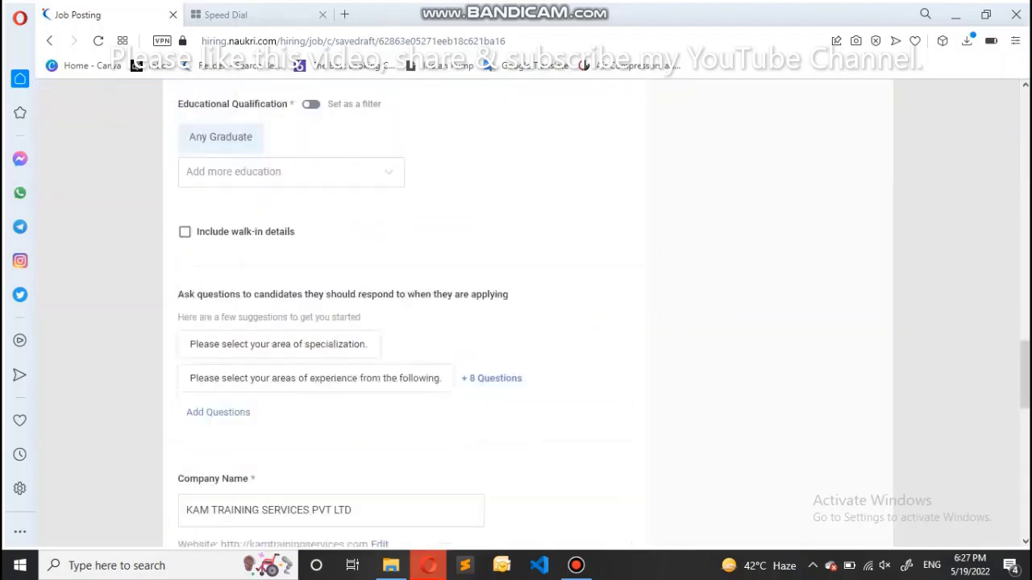
pyautogui.press('Return')
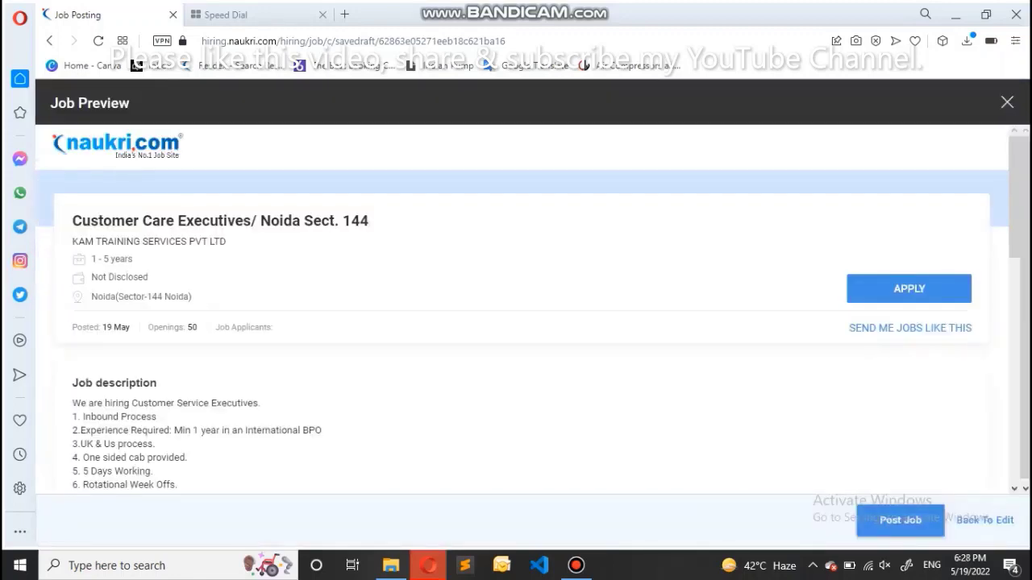
# Review the whole Job Preview, then close it to return to the job form
pyautogui.scroll(-4, 527, 306)
pyautogui.scroll(4, 528, 306)
pyautogui.scroll(-3, 528, 306)
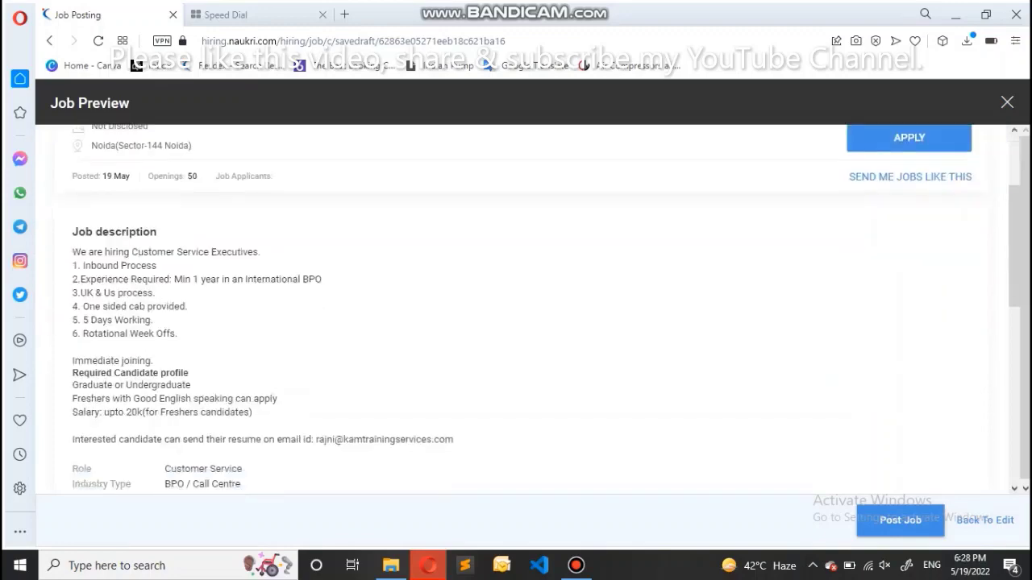
pyautogui.scroll(-3, 527, 307)
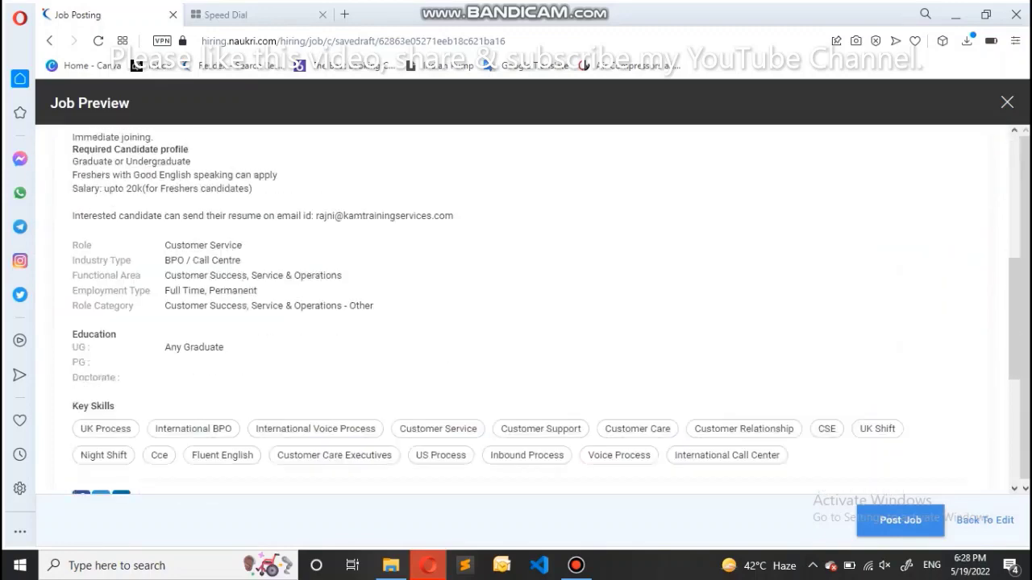
pyautogui.scroll(-3, 527, 306)
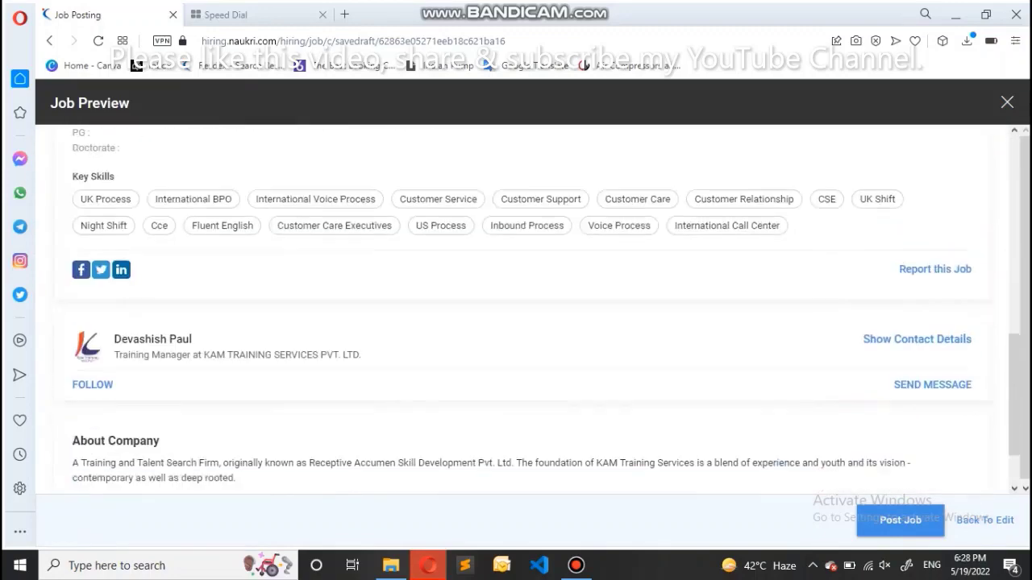
pyautogui.scroll(5, 528, 306)
pyautogui.scroll(4, 528, 306)
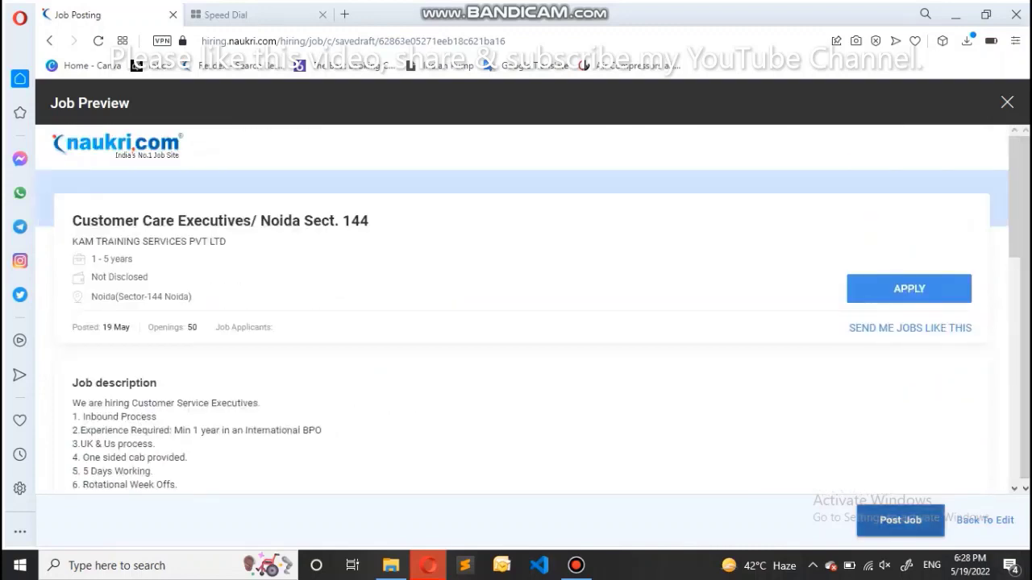
pyautogui.click(985, 520)
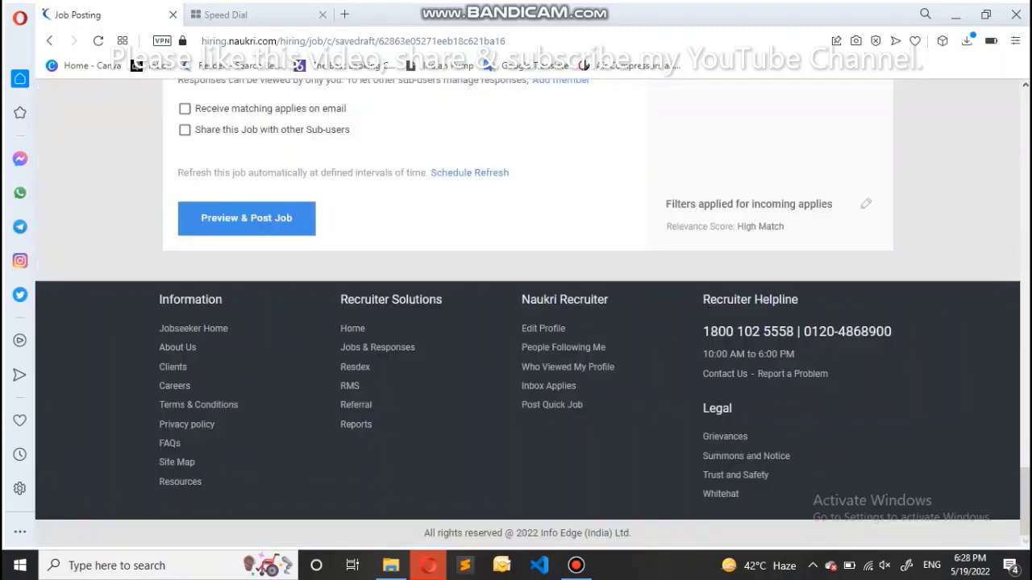
pyautogui.scroll(20, 527, 306)
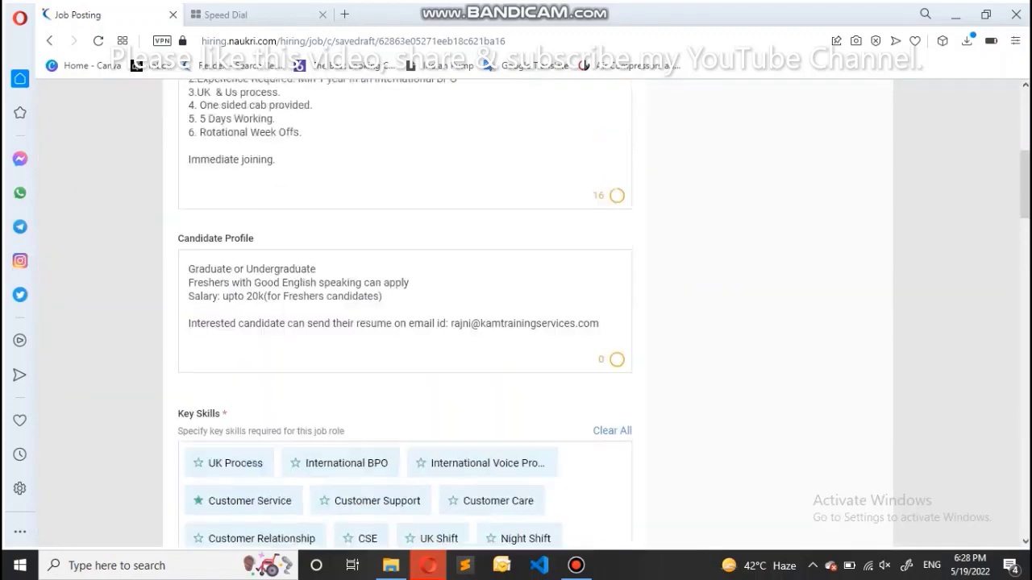
pyautogui.scroll(5, 528, 306)
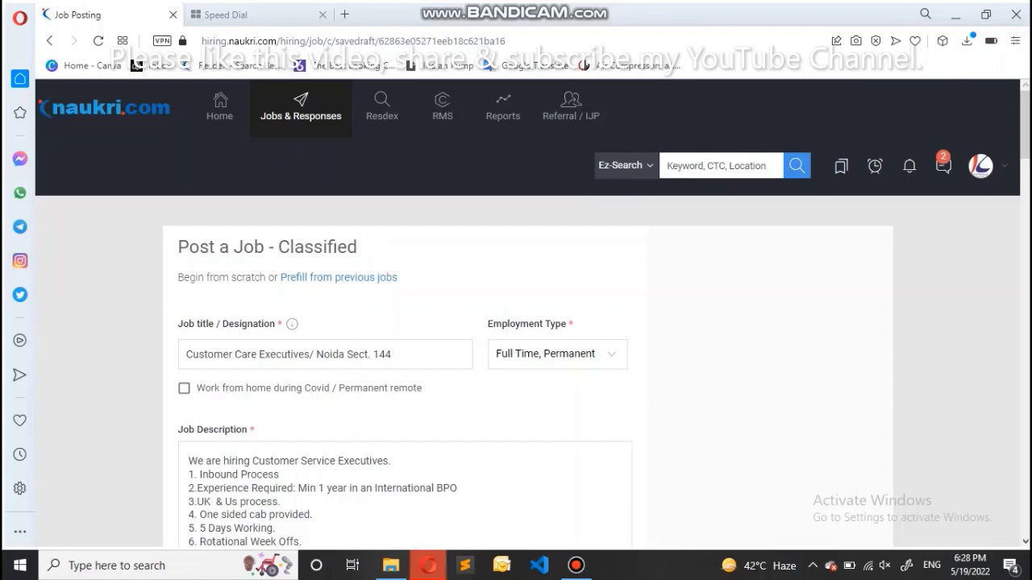
pyautogui.scroll(-20, 528, 314)
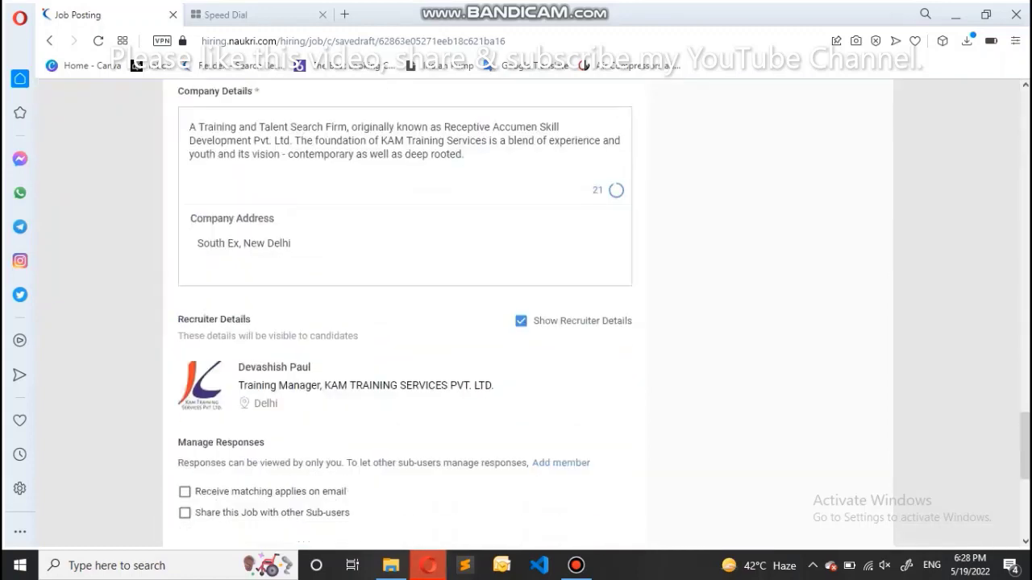
pyautogui.scroll(-5, 528, 314)
pyautogui.click(246, 217)
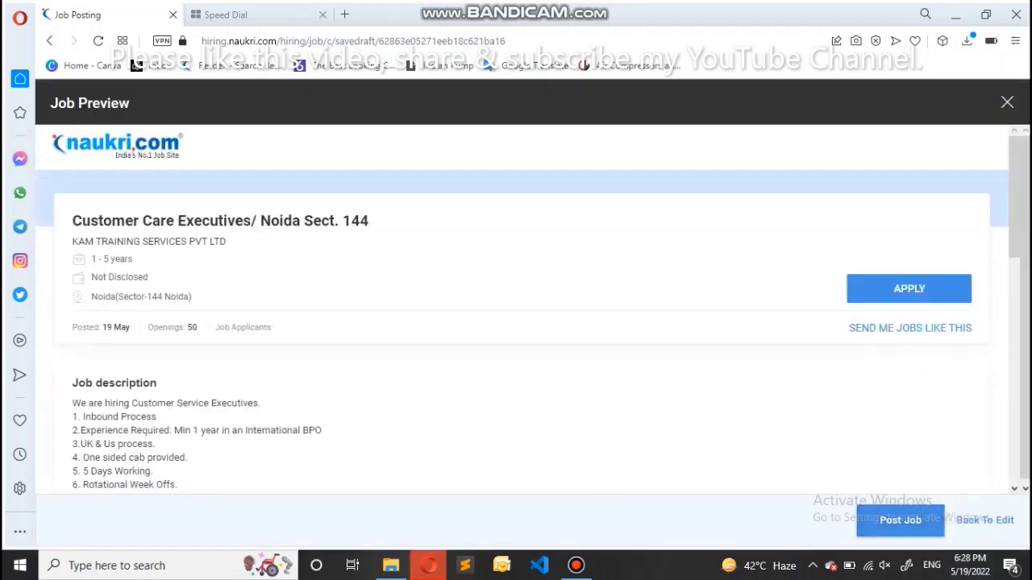
pyautogui.click(985, 520)
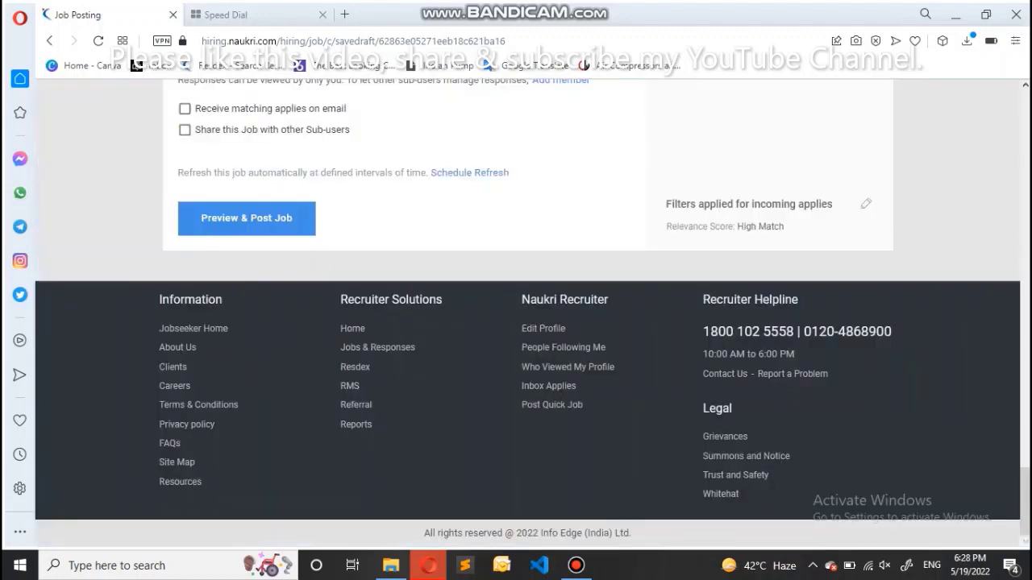
pyautogui.click(576, 565)
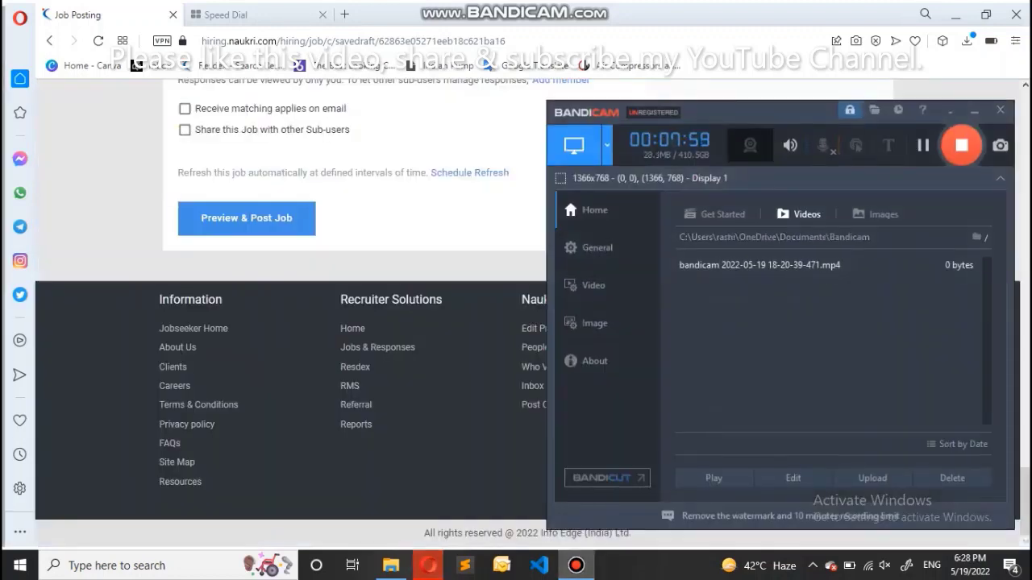